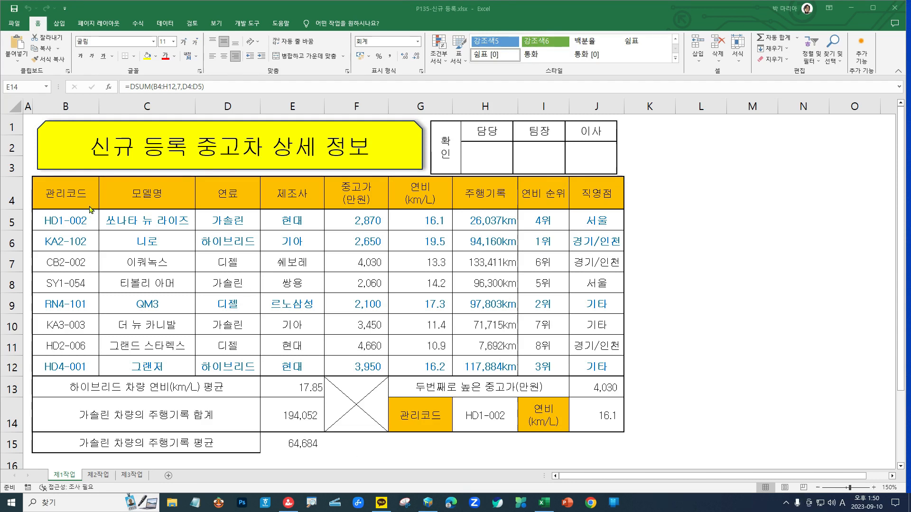
Copy the range B4:H12 from the 제1작업 sheet and paste it at cell B2 of the 제3작업 sheet
{"action": "left_click", "coordinate": [65, 197]}
{"action": "left_click_drag", "start_coordinate": [64, 197], "coordinate": [472, 360]}
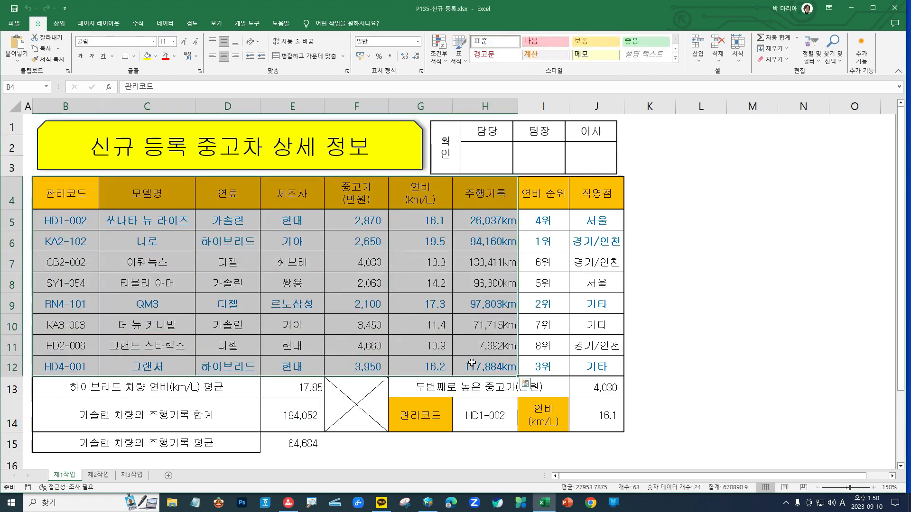
{"action": "key", "text": "ctrl+c"}
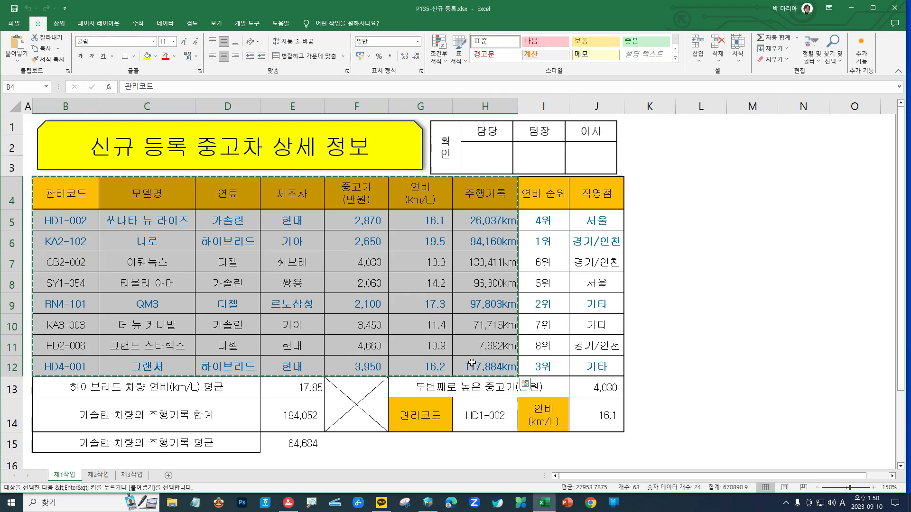
{"action": "left_click", "coordinate": [131, 475]}
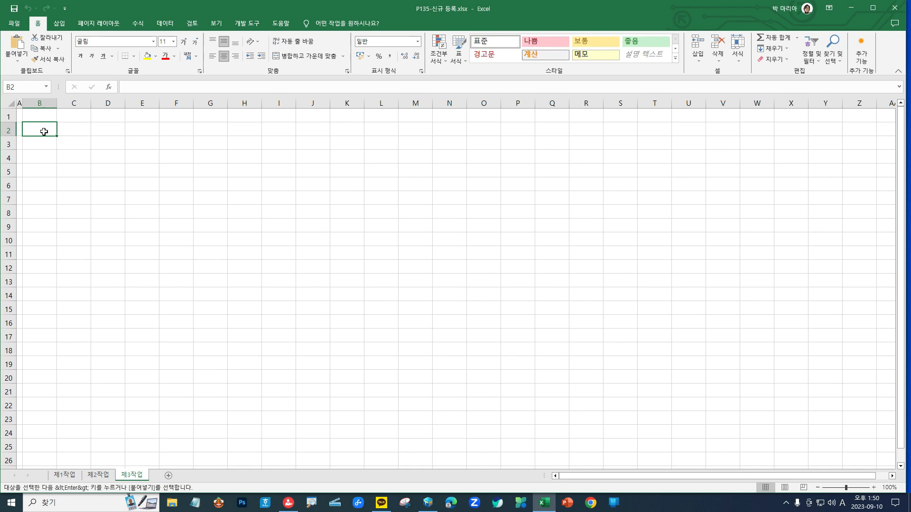
{"action": "key", "text": "ctrl+v"}
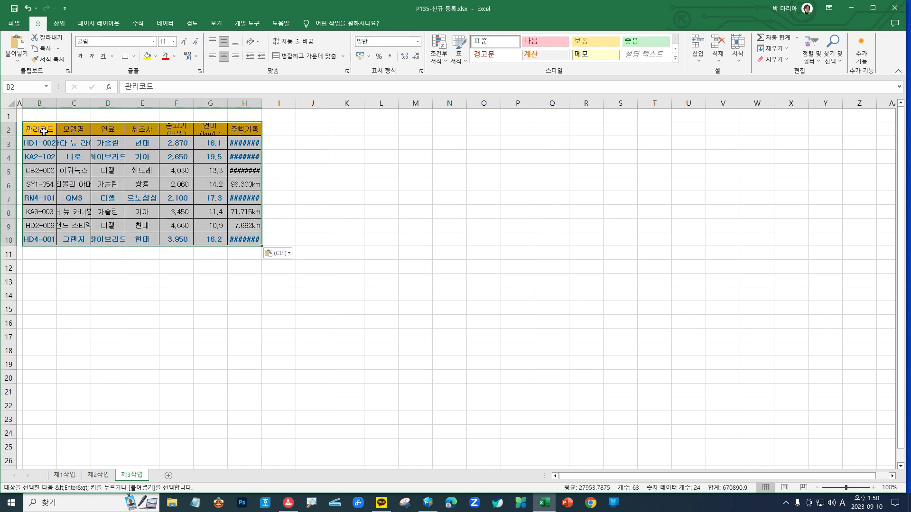
Paste the source column widths onto the pasted table
{"action": "right_click", "coordinate": [44, 132]}
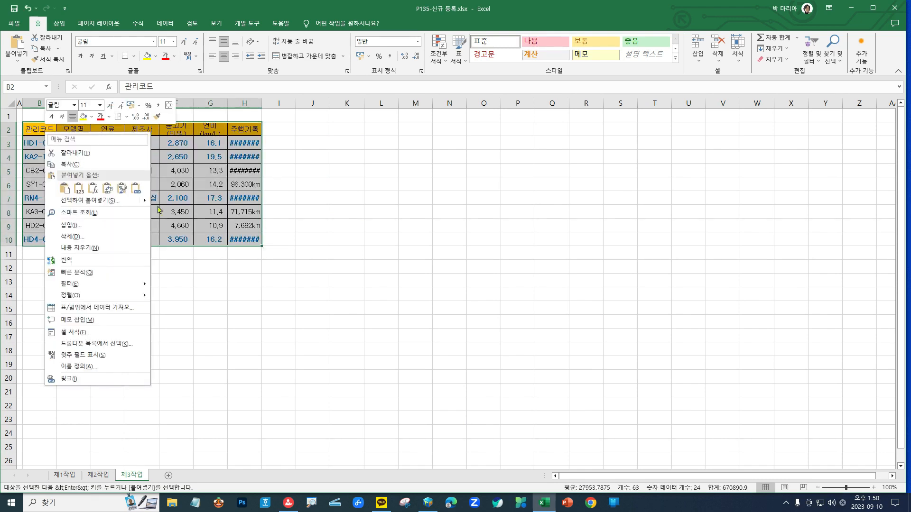
{"action": "mouse_move", "coordinate": [147, 203]}
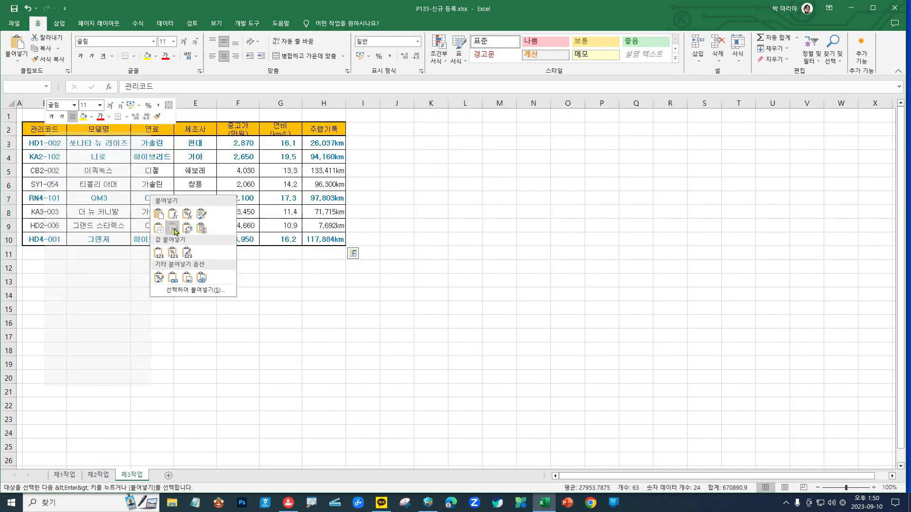
{"action": "left_click", "coordinate": [174, 229]}
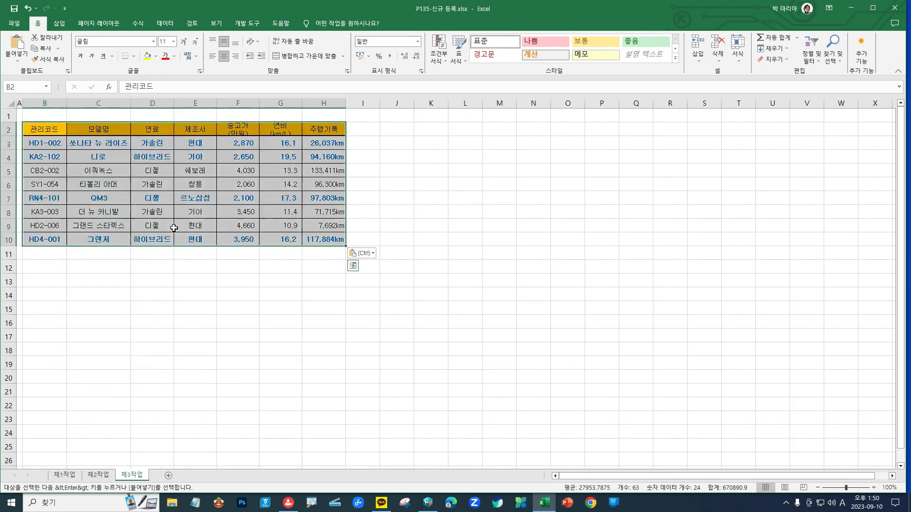
Increase the height of row 2 to fit the two-line headers and widen column D slightly
{"action": "left_click", "coordinate": [8, 130]}
{"action": "left_click_drag", "start_coordinate": [9, 136], "coordinate": [8, 146]}
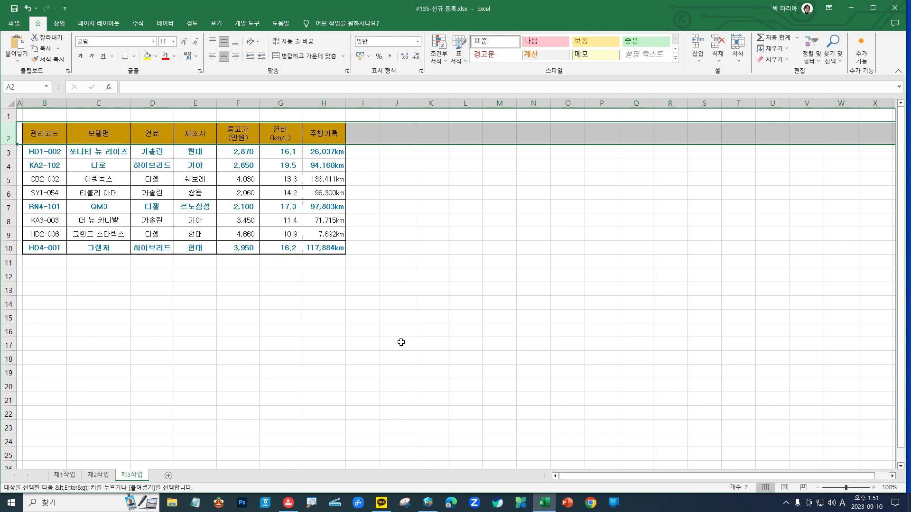
{"action": "left_click_drag", "start_coordinate": [173, 106], "coordinate": [180, 107]}
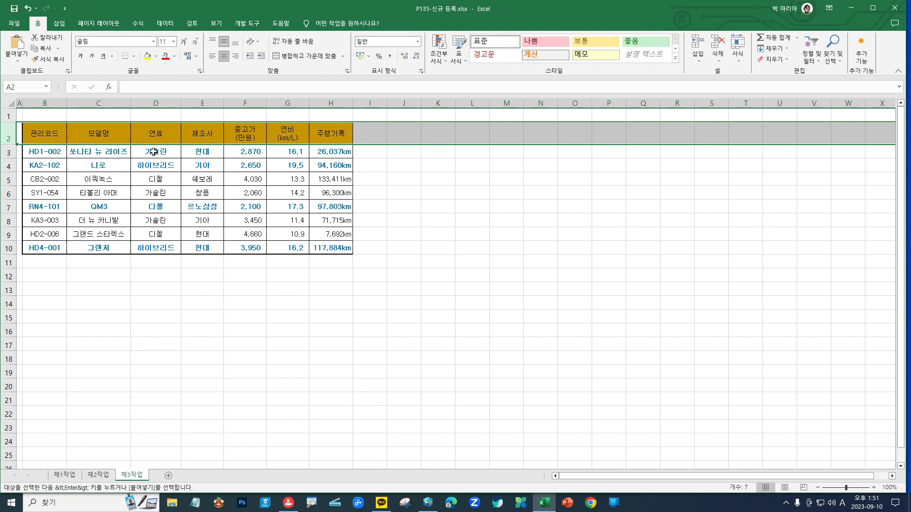
{"action": "left_click", "coordinate": [874, 488]}
{"action": "left_click", "coordinate": [875, 488]}
{"action": "left_click", "coordinate": [874, 488]}
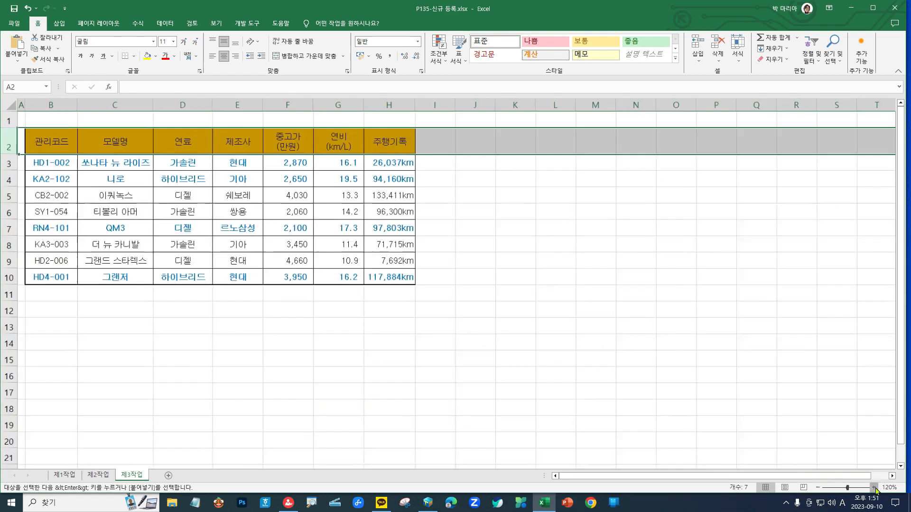
{"action": "left_click", "coordinate": [875, 488]}
{"action": "left_click", "coordinate": [875, 488]}
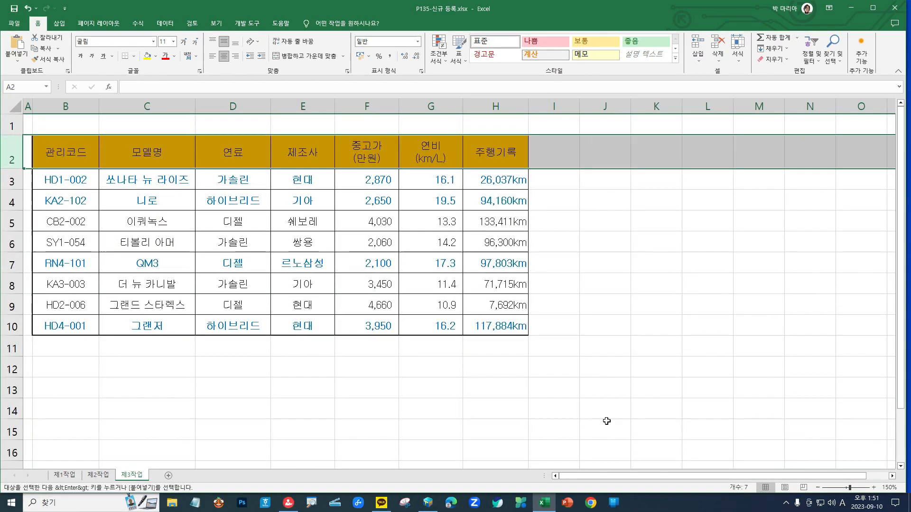
{"action": "left_click", "coordinate": [817, 488]}
{"action": "left_click", "coordinate": [818, 488]}
{"action": "left_click", "coordinate": [817, 487]}
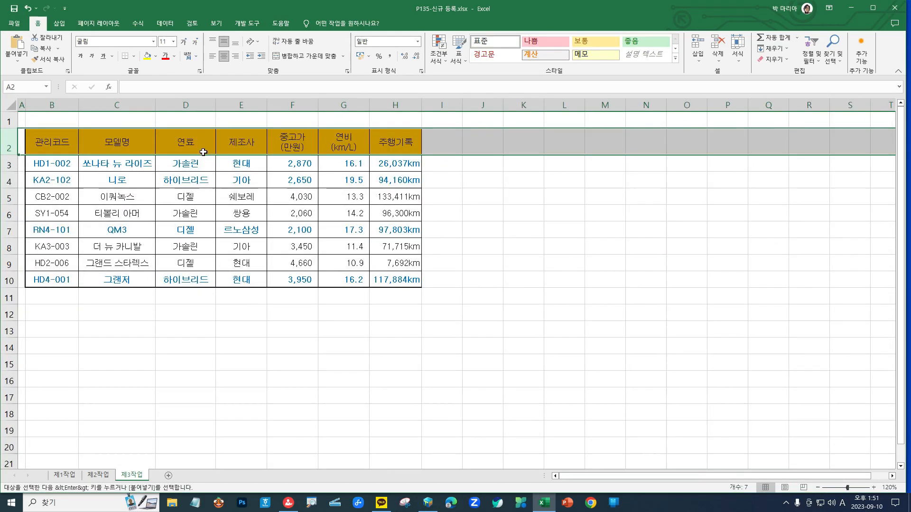
{"action": "left_click", "coordinate": [192, 142]}
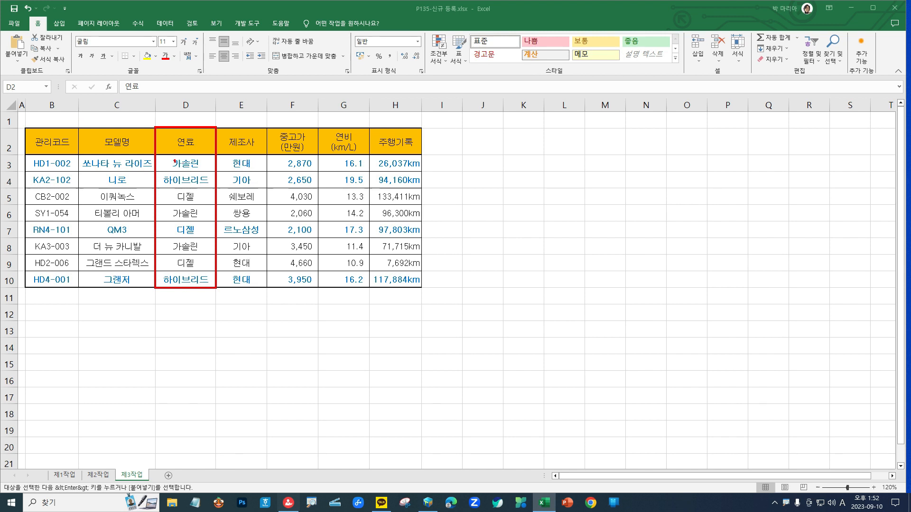
{"action": "mouse_move", "coordinate": [174, 209]}
{"action": "left_mouse_down"}
{"action": "mouse_move", "coordinate": [178, 219]}
{"action": "mouse_move", "coordinate": [183, 213]}
{"action": "left_mouse_up"}
{"action": "mouse_move", "coordinate": [183, 245]}
{"action": "left_mouse_down"}
{"action": "mouse_move", "coordinate": [189, 254]}
{"action": "mouse_move", "coordinate": [196, 244]}
{"action": "left_mouse_up"}
{"action": "mouse_move", "coordinate": [194, 173]}
{"action": "left_mouse_down"}
{"action": "mouse_move", "coordinate": [199, 184]}
{"action": "mouse_move", "coordinate": [195, 172]}
{"action": "left_mouse_up"}
{"action": "left_click_drag", "start_coordinate": [201, 277], "coordinate": [199, 279]}
{"action": "left_click_drag", "start_coordinate": [177, 199], "coordinate": [194, 197]}
{"action": "left_click_drag", "start_coordinate": [177, 233], "coordinate": [195, 229]}
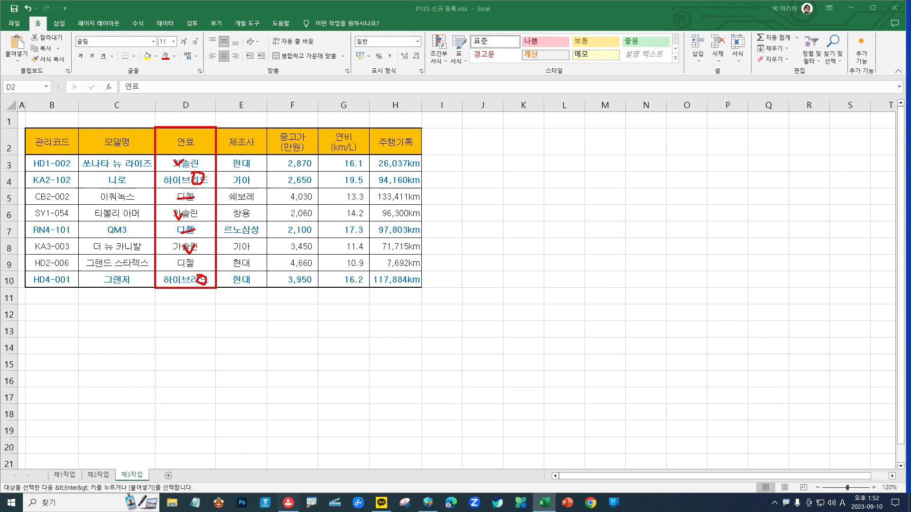
{"action": "left_click_drag", "start_coordinate": [177, 266], "coordinate": [198, 263]}
{"action": "key", "text": "Escape"}
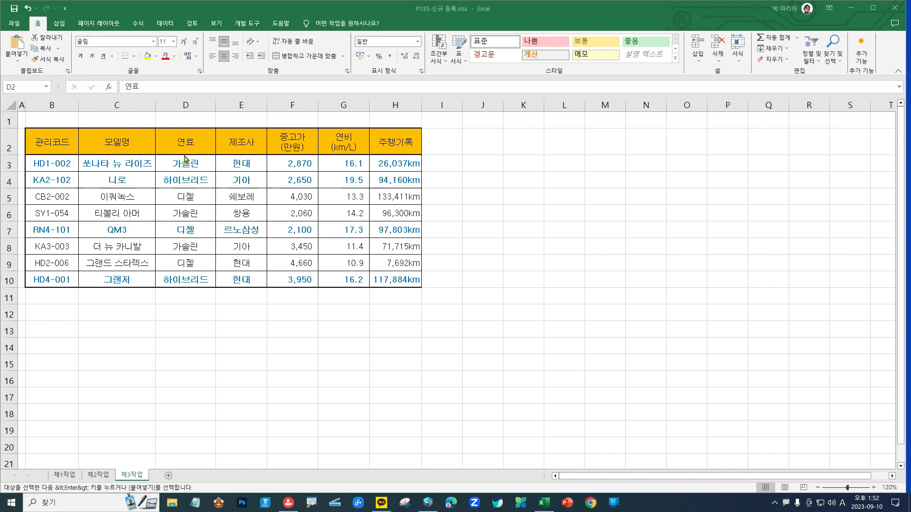
Sort the table by the 연료 column, trying ascending and descending order and finishing with descending order
{"action": "left_click", "coordinate": [186, 164]}
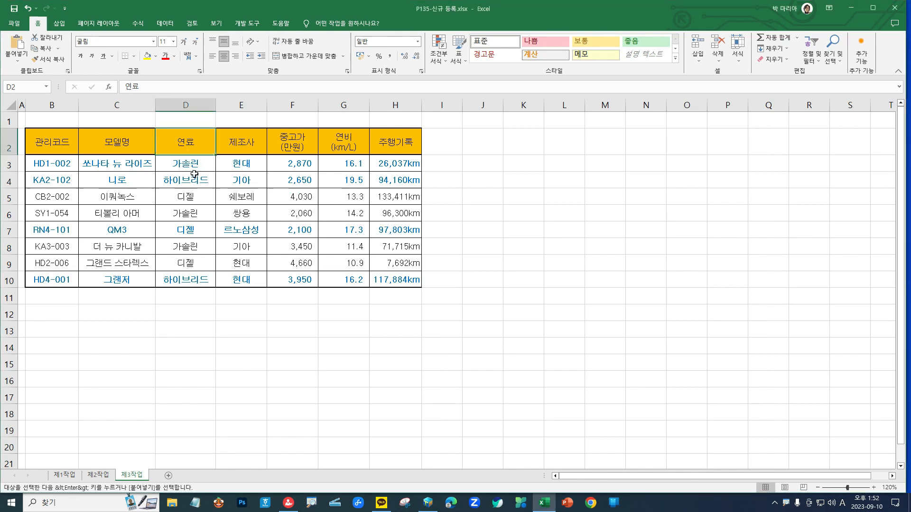
{"action": "left_click", "coordinate": [165, 27]}
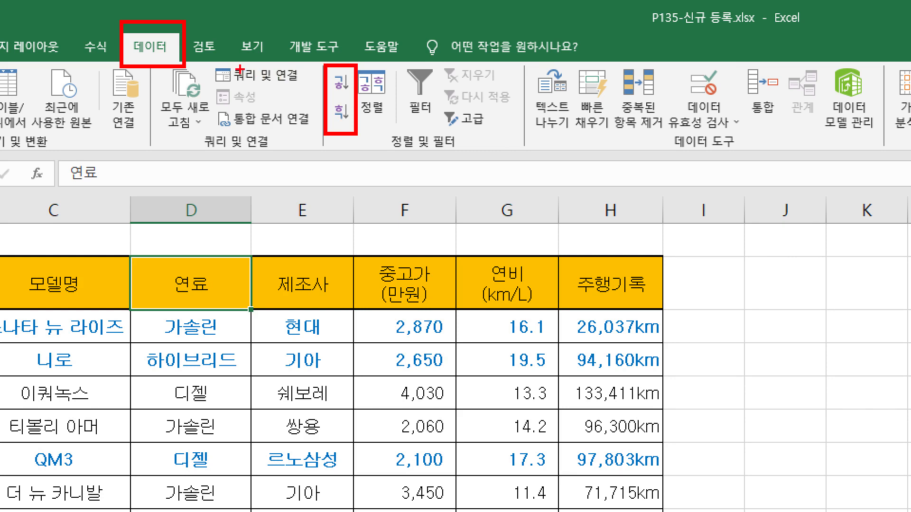
{"action": "mouse_move", "coordinate": [261, 70]}
{"action": "left_mouse_down"}
{"action": "mouse_move", "coordinate": [258, 90]}
{"action": "mouse_move", "coordinate": [270, 89]}
{"action": "mouse_move", "coordinate": [258, 129]}
{"action": "mouse_move", "coordinate": [269, 123]}
{"action": "mouse_move", "coordinate": [254, 153]}
{"action": "mouse_move", "coordinate": [282, 155]}
{"action": "mouse_move", "coordinate": [273, 172]}
{"action": "mouse_move", "coordinate": [236, 168]}
{"action": "left_mouse_up"}
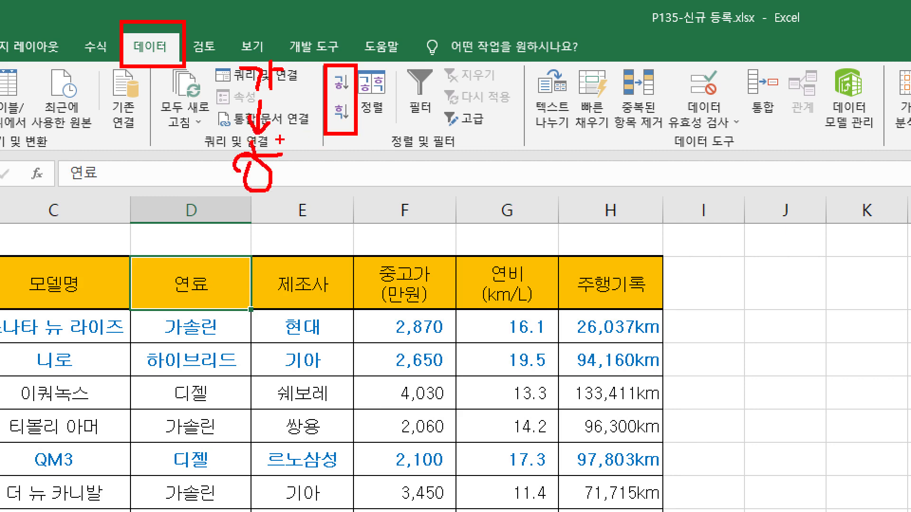
{"action": "left_click_drag", "start_coordinate": [280, 140], "coordinate": [295, 199]}
{"action": "mouse_move", "coordinate": [353, 97]}
{"action": "left_mouse_down"}
{"action": "mouse_move", "coordinate": [335, 97]}
{"action": "mouse_move", "coordinate": [341, 48]}
{"action": "mouse_move", "coordinate": [358, 86]}
{"action": "mouse_move", "coordinate": [340, 104]}
{"action": "mouse_move", "coordinate": [296, 89]}
{"action": "mouse_move", "coordinate": [273, 103]}
{"action": "mouse_move", "coordinate": [277, 96]}
{"action": "left_mouse_up"}
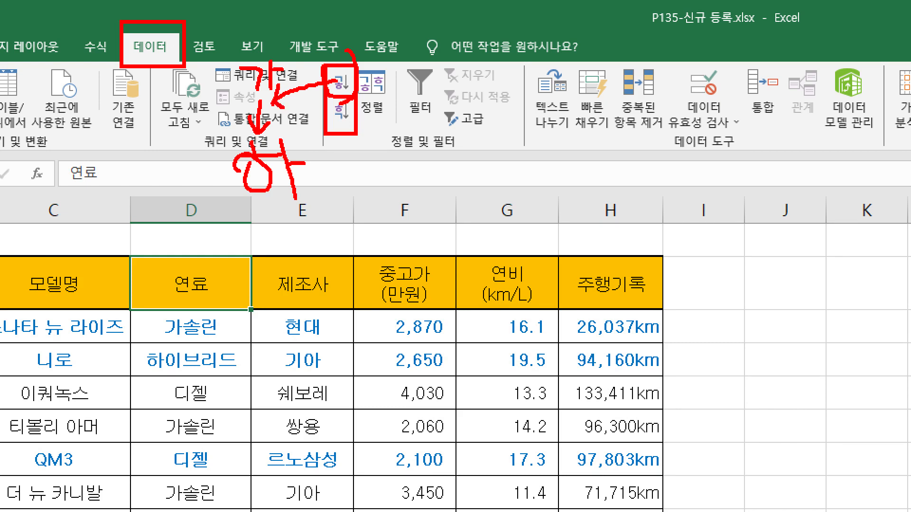
{"action": "mouse_move", "coordinate": [349, 128]}
{"action": "left_mouse_down"}
{"action": "mouse_move", "coordinate": [321, 117]}
{"action": "mouse_move", "coordinate": [354, 111]}
{"action": "left_mouse_up"}
{"action": "left_click_drag", "start_coordinate": [319, 182], "coordinate": [297, 67]}
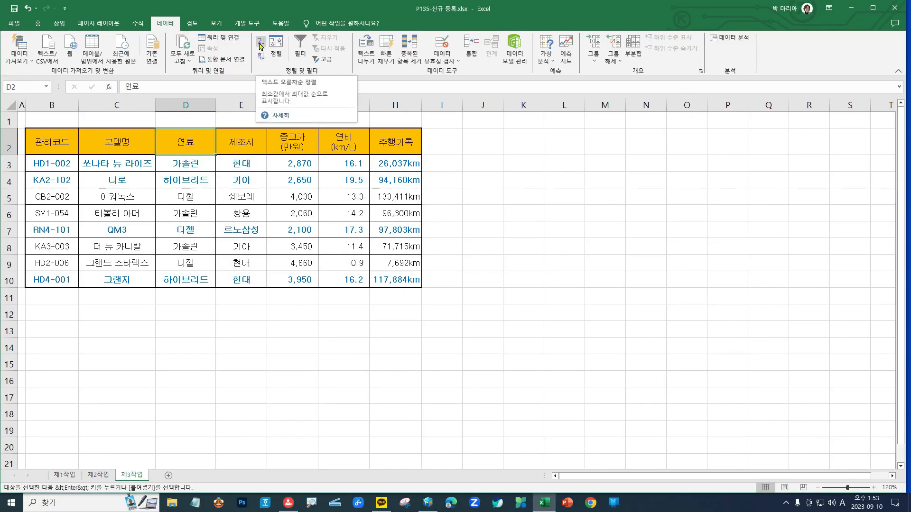
{"action": "left_click", "coordinate": [259, 46]}
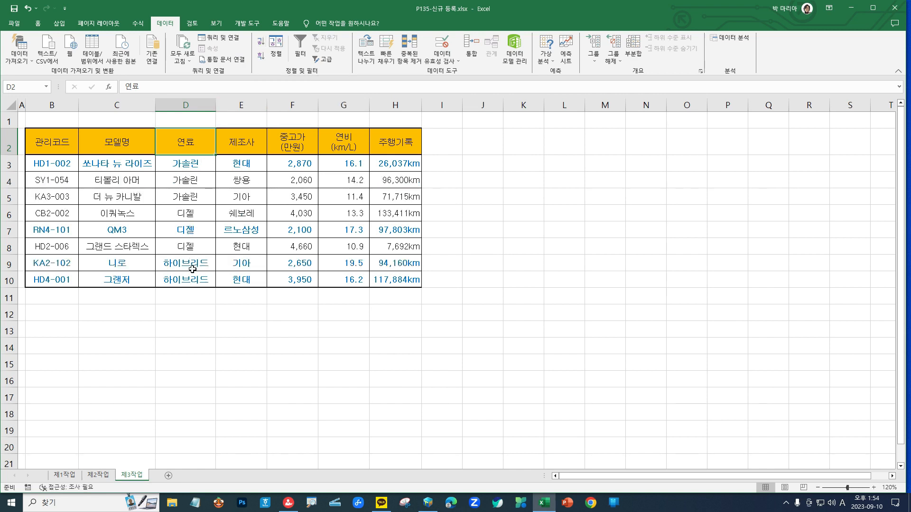
{"action": "left_click", "coordinate": [260, 56]}
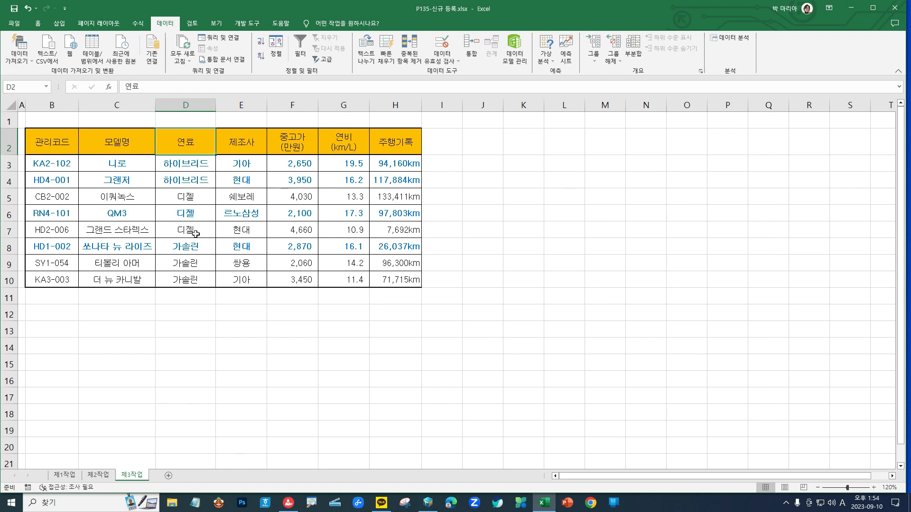
{"action": "left_click", "coordinate": [260, 43]}
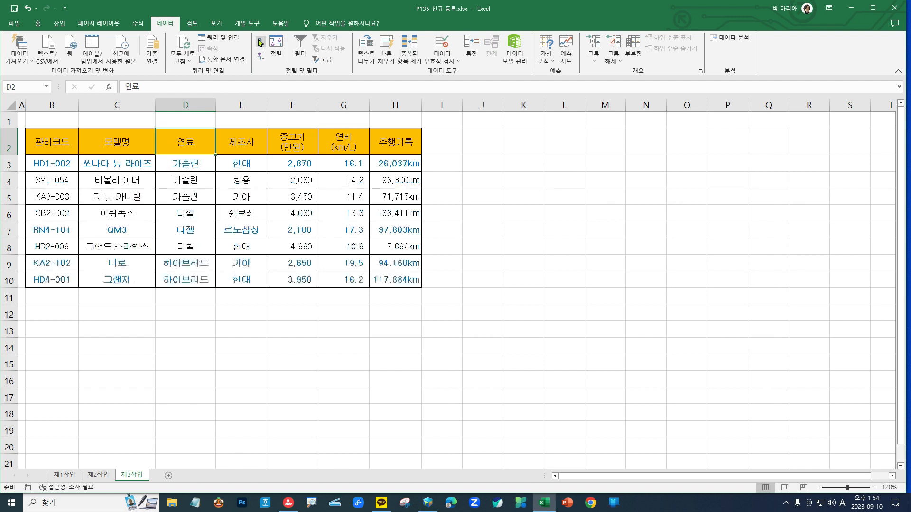
{"action": "left_click", "coordinate": [261, 55]}
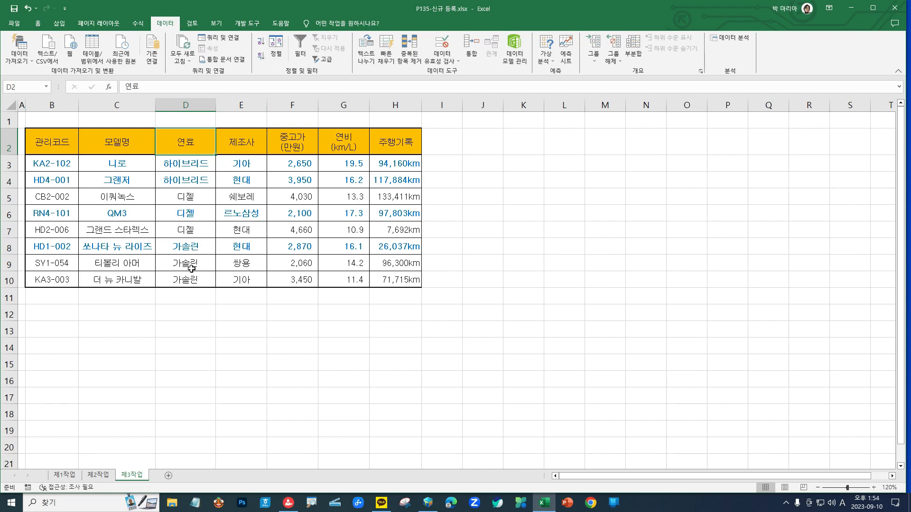
Select cell D3 inside the sorted table and open the Subtotal settings
{"action": "left_click", "coordinate": [276, 59]}
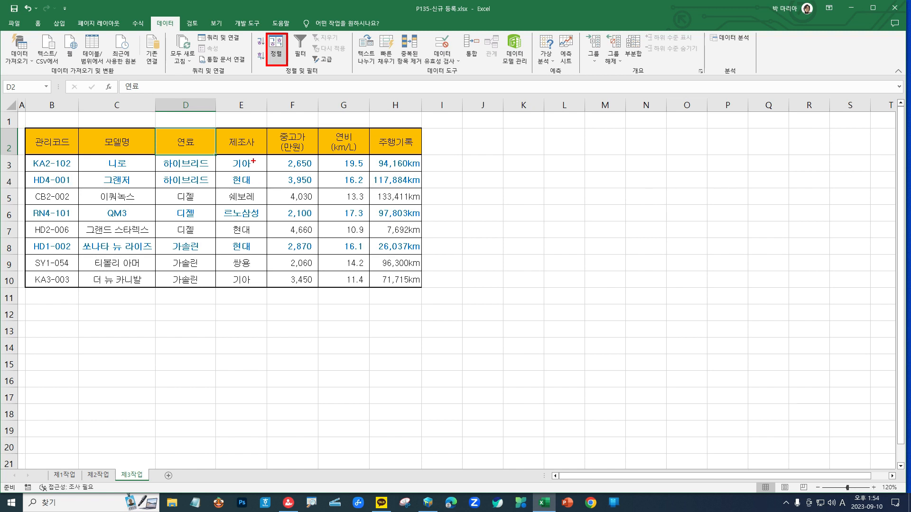
{"action": "left_click", "coordinate": [189, 161]}
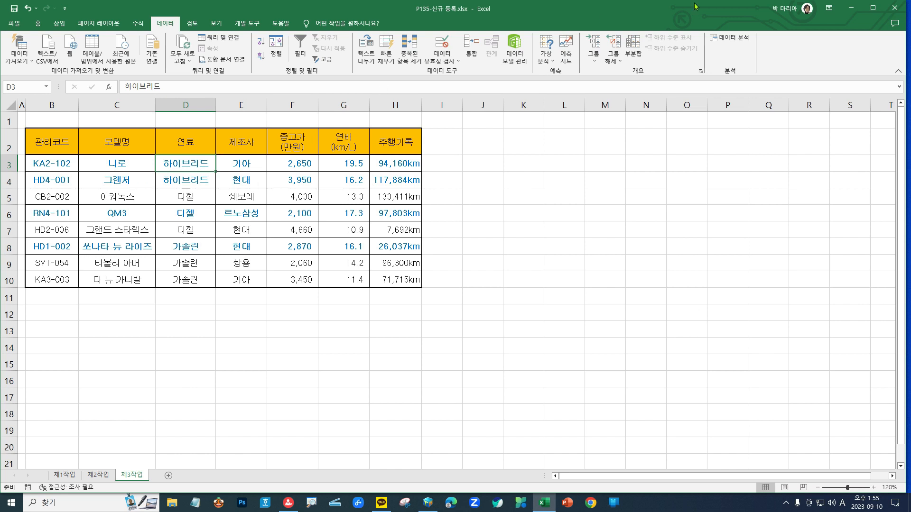
{"action": "left_click", "coordinate": [635, 53]}
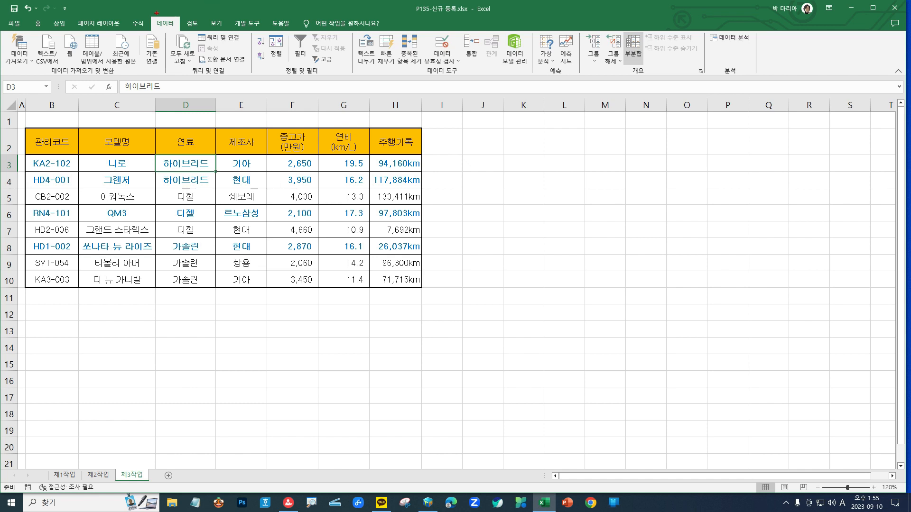
{"action": "left_click_drag", "start_coordinate": [146, 13], "coordinate": [185, 34]}
{"action": "mouse_move", "coordinate": [622, 29]}
{"action": "left_mouse_down"}
{"action": "mouse_move", "coordinate": [630, 61]}
{"action": "mouse_move", "coordinate": [655, 68]}
{"action": "mouse_move", "coordinate": [645, 68]}
{"action": "mouse_move", "coordinate": [631, 99]}
{"action": "left_mouse_up"}
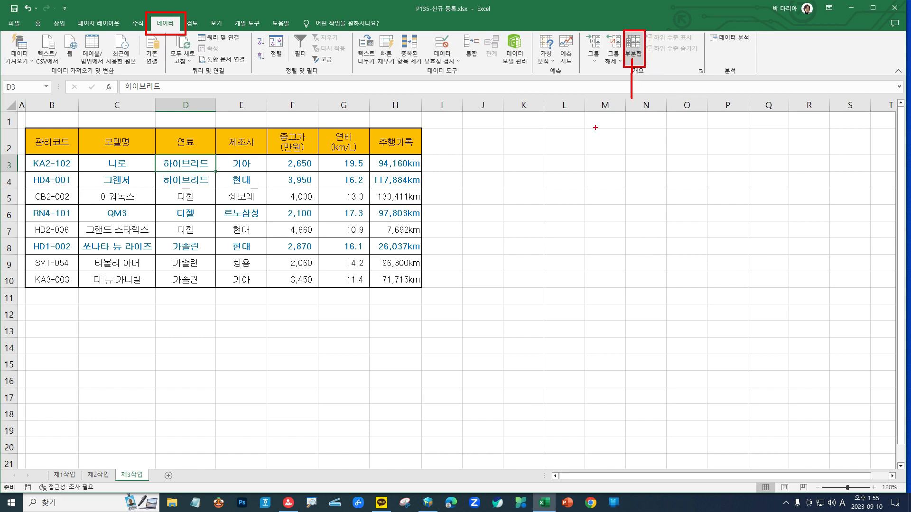
{"action": "key", "text": "Escape"}
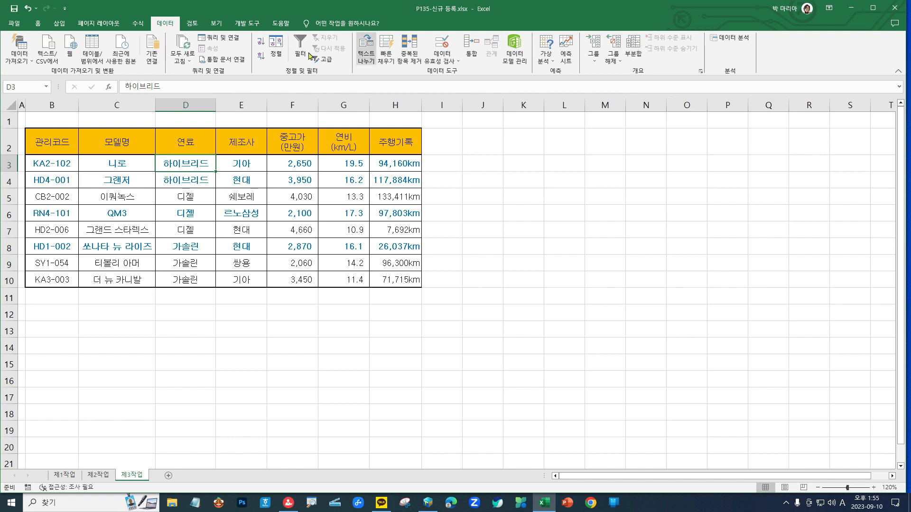
{"action": "left_click", "coordinate": [635, 47]}
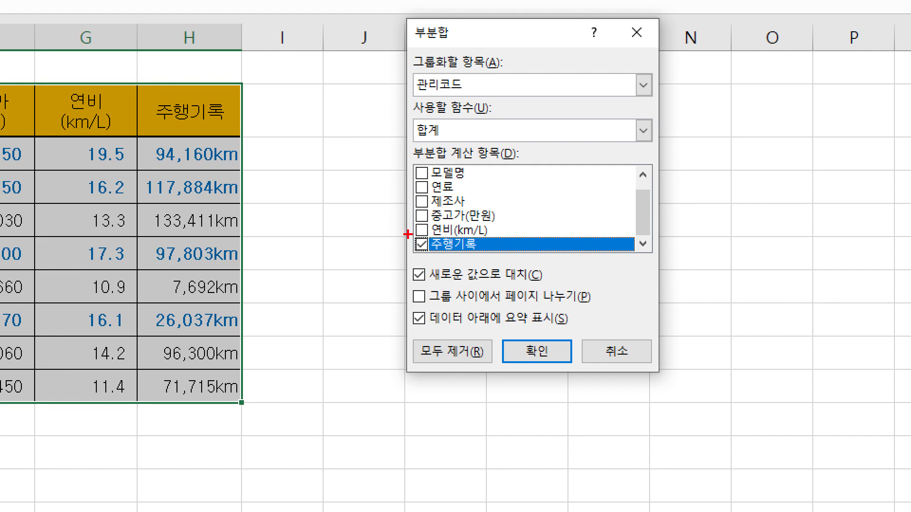
{"action": "mouse_move", "coordinate": [411, 234]}
{"action": "left_mouse_down"}
{"action": "mouse_move", "coordinate": [546, 255]}
{"action": "mouse_move", "coordinate": [653, 255]}
{"action": "mouse_move", "coordinate": [634, 255]}
{"action": "left_mouse_up"}
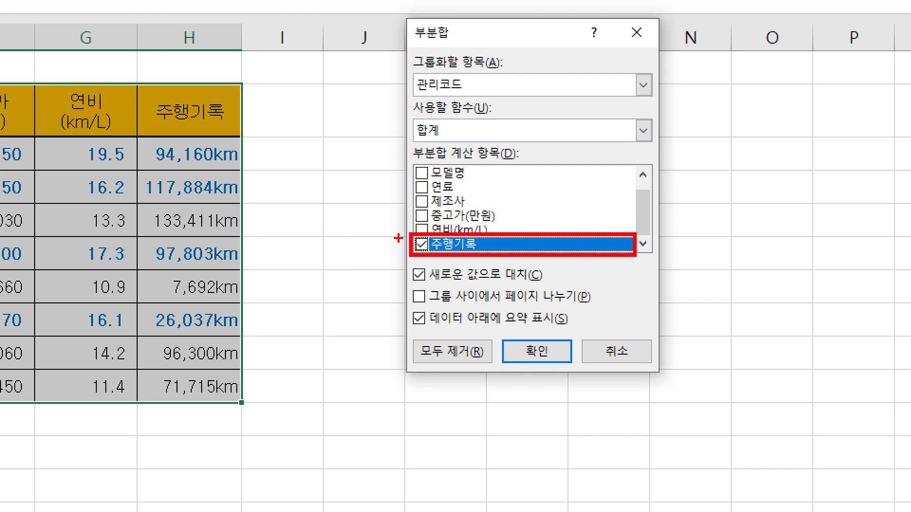
{"action": "mouse_move", "coordinate": [398, 238]}
{"action": "left_mouse_down"}
{"action": "mouse_move", "coordinate": [404, 250]}
{"action": "mouse_move", "coordinate": [410, 242]}
{"action": "left_mouse_up"}
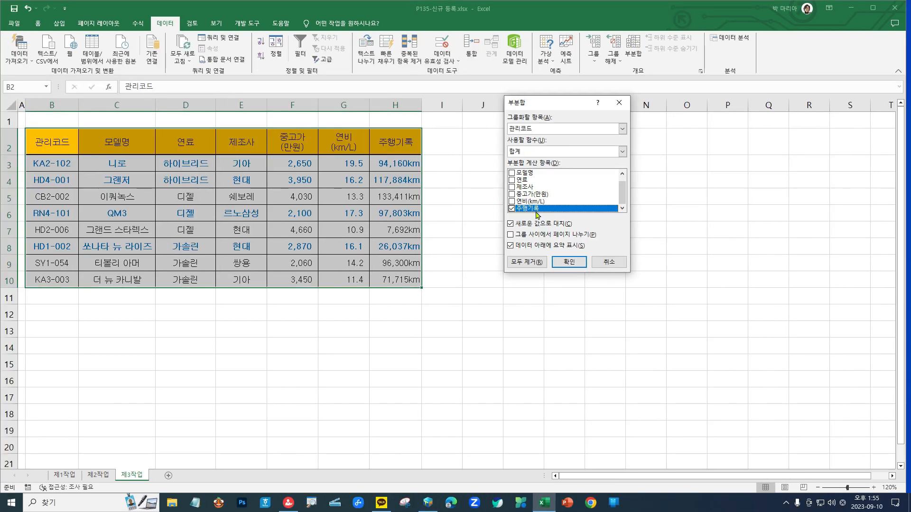
Add subtotals grouped by 연료 that apply 개수 to 제조사 only, and widen column D to fit the subtotal labels
{"action": "left_click", "coordinate": [512, 208]}
{"action": "left_click", "coordinate": [613, 131]}
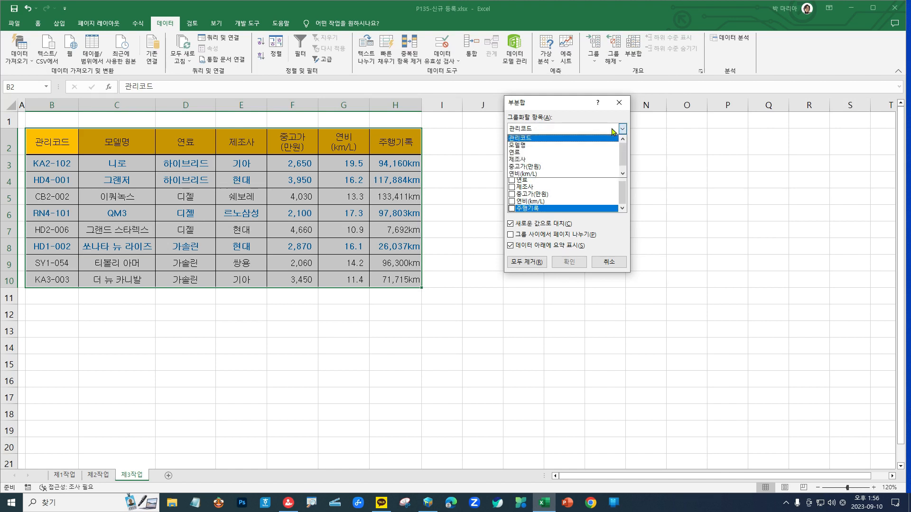
{"action": "left_click", "coordinate": [518, 152]}
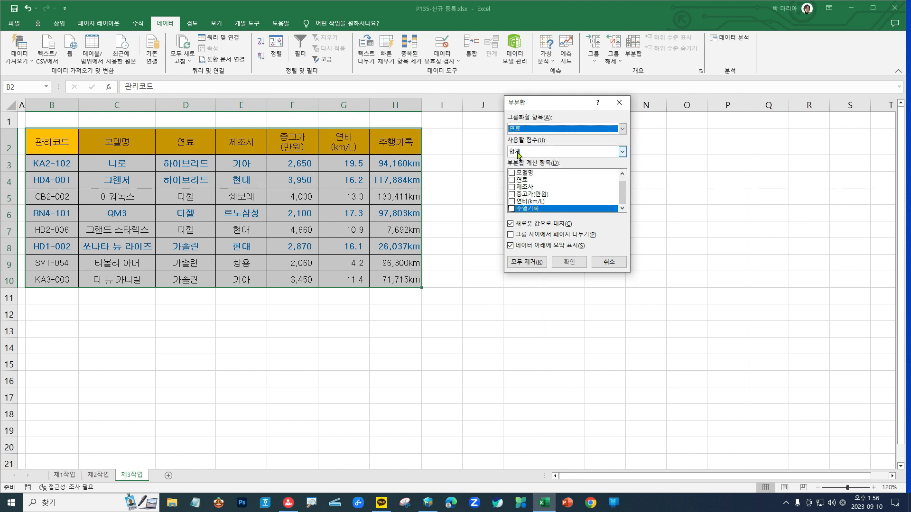
{"action": "left_click", "coordinate": [525, 188]}
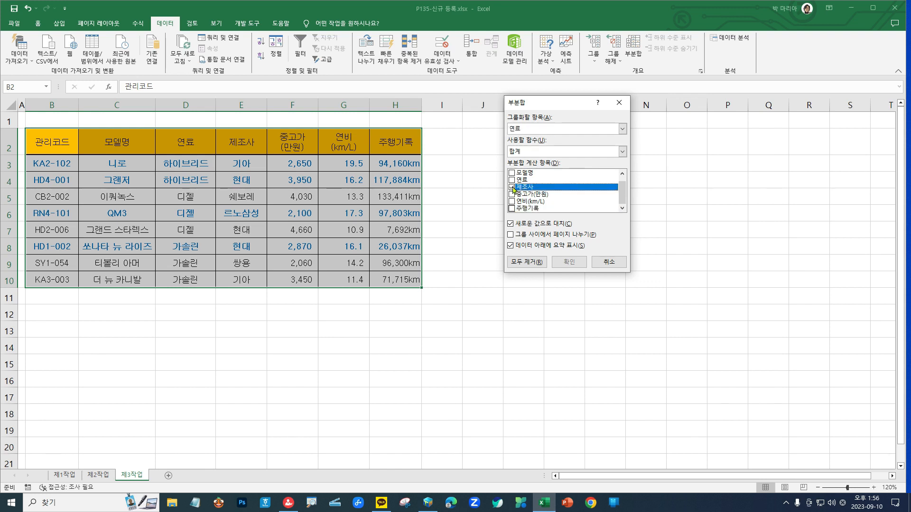
{"action": "left_click", "coordinate": [512, 187]}
{"action": "left_click", "coordinate": [622, 151]}
{"action": "left_click", "coordinate": [514, 170]}
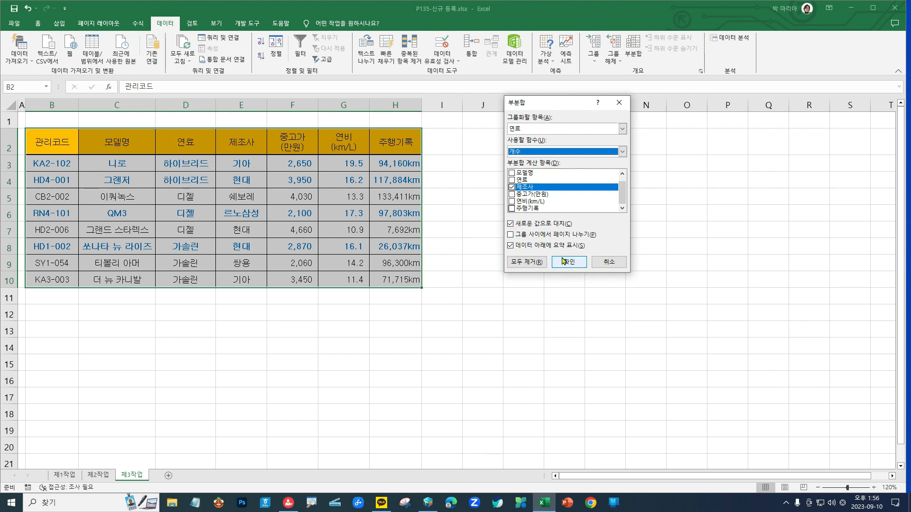
{"action": "mouse_move", "coordinate": [500, 211]}
{"action": "left_mouse_down"}
{"action": "mouse_move", "coordinate": [549, 232]}
{"action": "mouse_move", "coordinate": [625, 232]}
{"action": "left_mouse_up"}
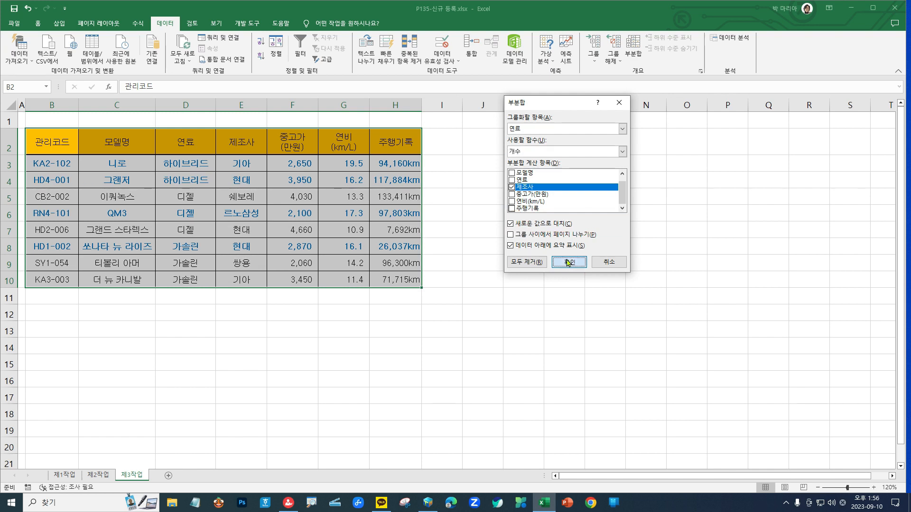
{"action": "left_click", "coordinate": [567, 261]}
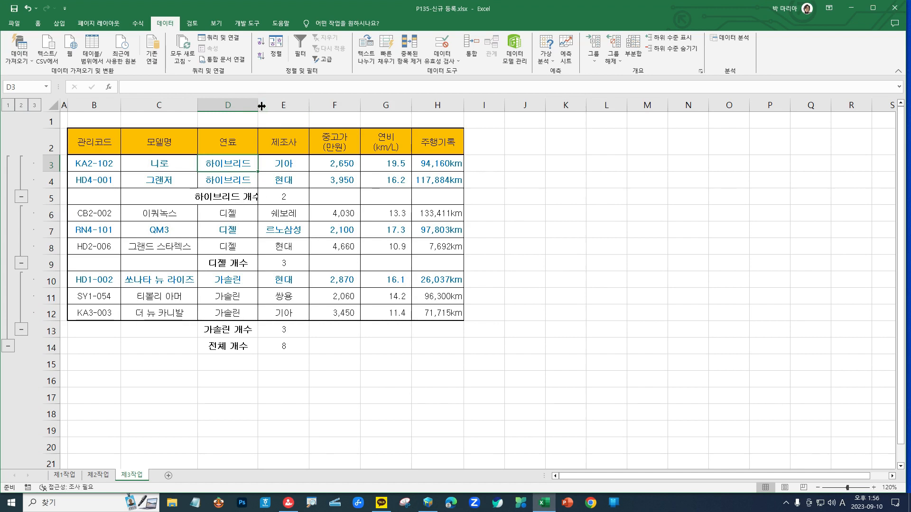
{"action": "left_click_drag", "start_coordinate": [257, 107], "coordinate": [267, 106]}
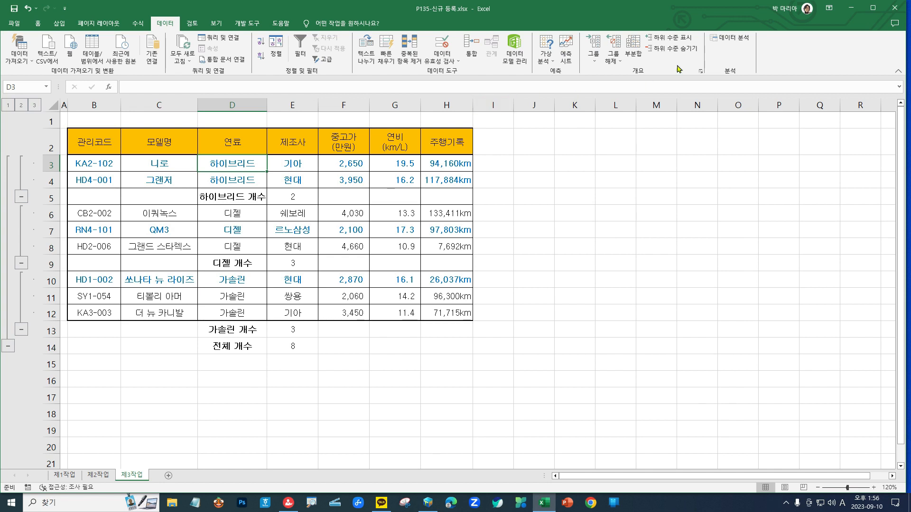
{"action": "left_click", "coordinate": [636, 48]}
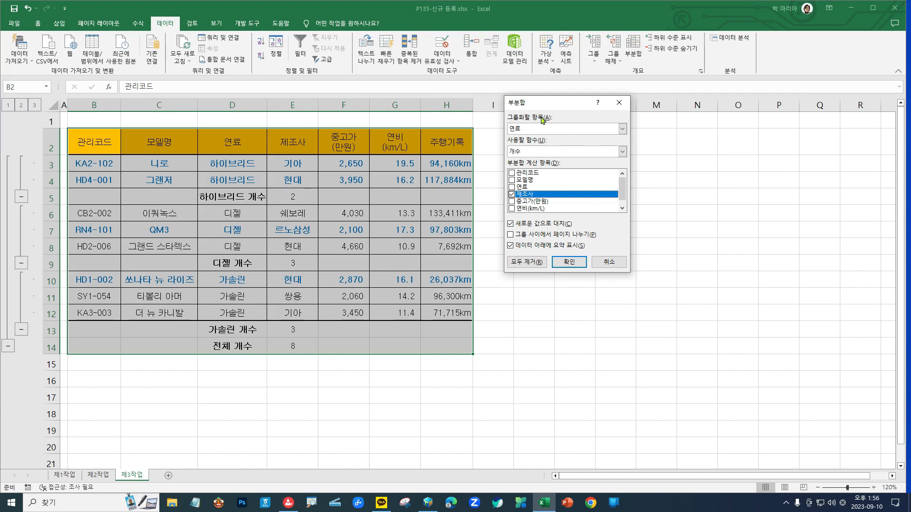
{"action": "left_click", "coordinate": [511, 195]}
{"action": "left_click", "coordinate": [512, 201]}
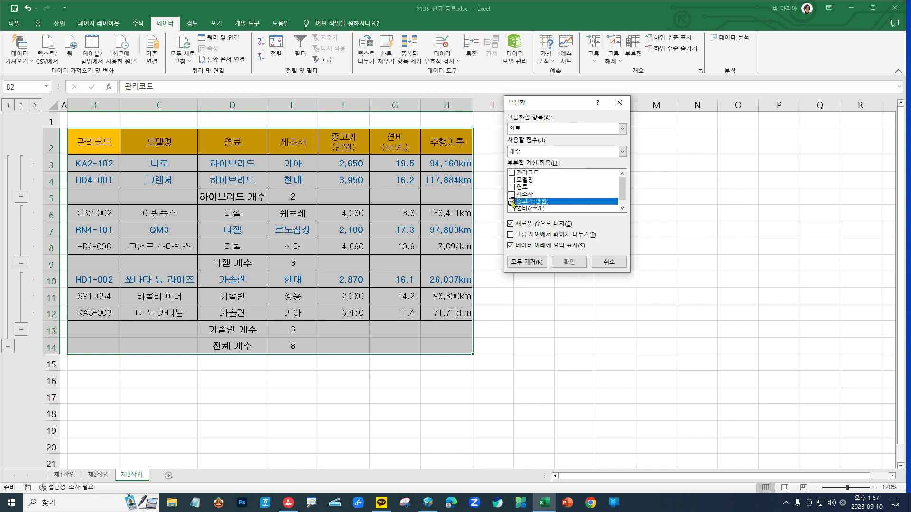
{"action": "left_click", "coordinate": [511, 202]}
{"action": "left_click", "coordinate": [623, 151]}
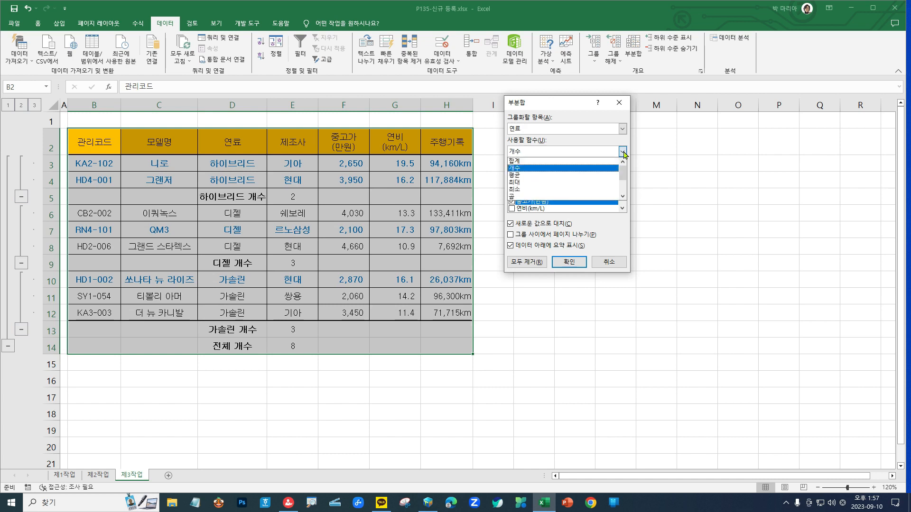
{"action": "left_click", "coordinate": [521, 175]}
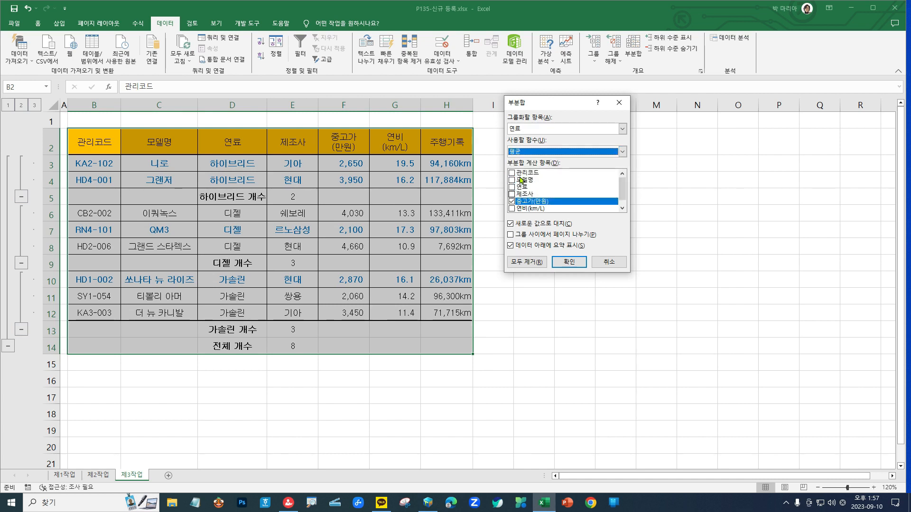
{"action": "left_click", "coordinate": [609, 262]}
Replace the current subtotals with the 평균 of 중고가(만원) grouped by 연료, and remove all subtotals from the table
{"action": "left_click", "coordinate": [202, 165]}
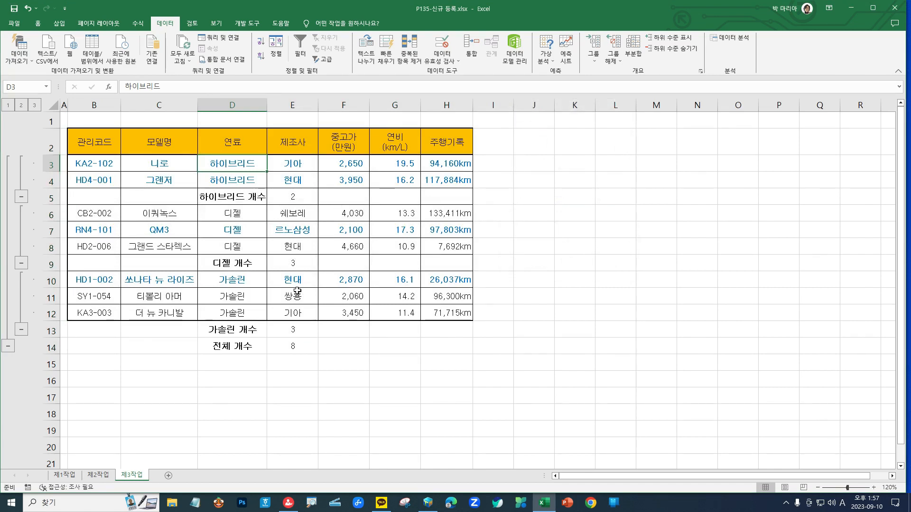
{"action": "left_click", "coordinate": [633, 47]}
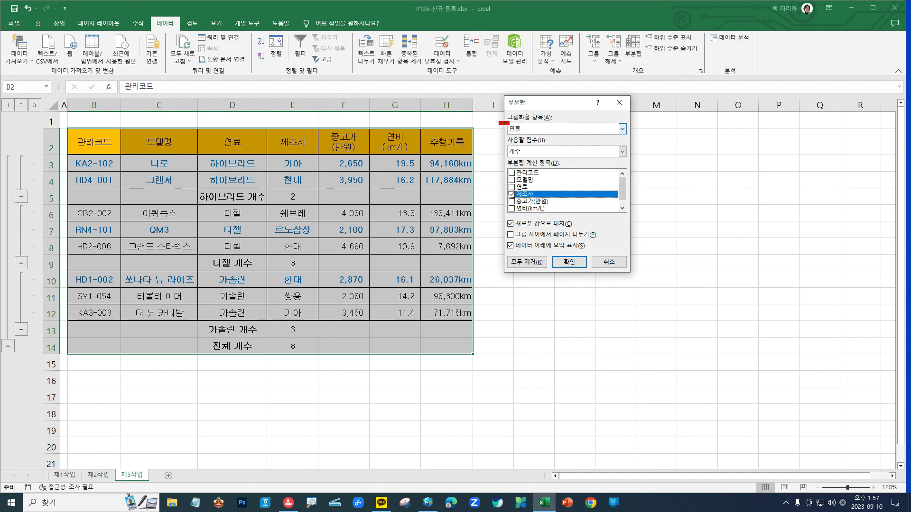
{"action": "mouse_move", "coordinate": [499, 122]}
{"action": "left_mouse_down"}
{"action": "mouse_move", "coordinate": [511, 134]}
{"action": "mouse_move", "coordinate": [564, 135]}
{"action": "left_mouse_up"}
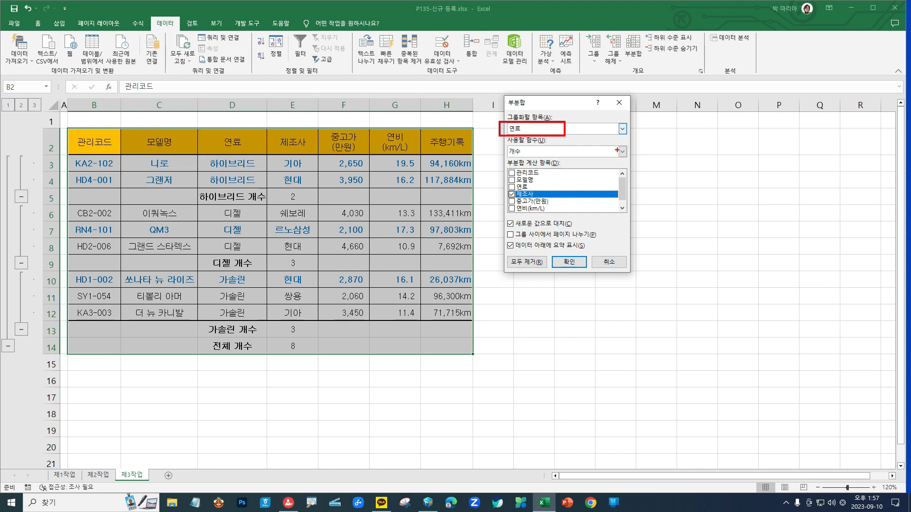
{"action": "left_click_drag", "start_coordinate": [615, 151], "coordinate": [627, 153]}
{"action": "left_click_drag", "start_coordinate": [507, 197], "coordinate": [623, 207]}
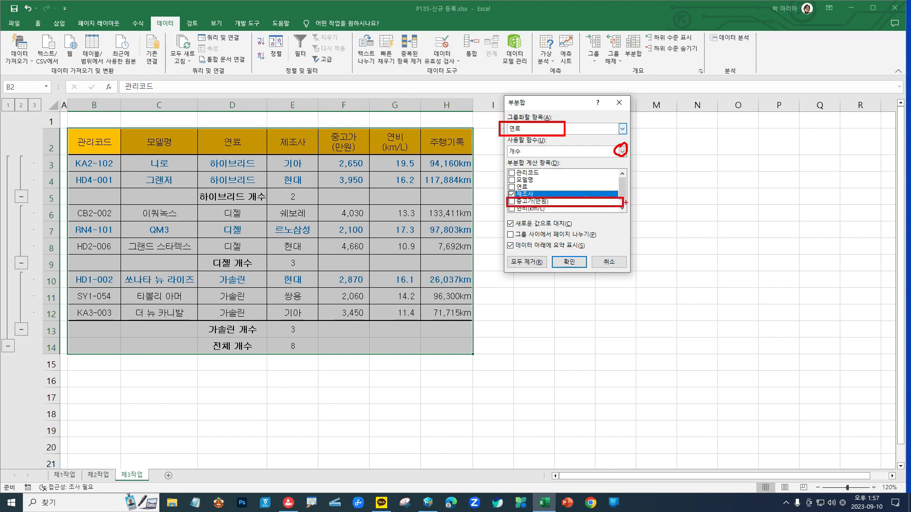
{"action": "mouse_move", "coordinate": [502, 143]}
{"action": "left_mouse_down"}
{"action": "mouse_move", "coordinate": [548, 161]}
{"action": "mouse_move", "coordinate": [630, 158]}
{"action": "left_mouse_up"}
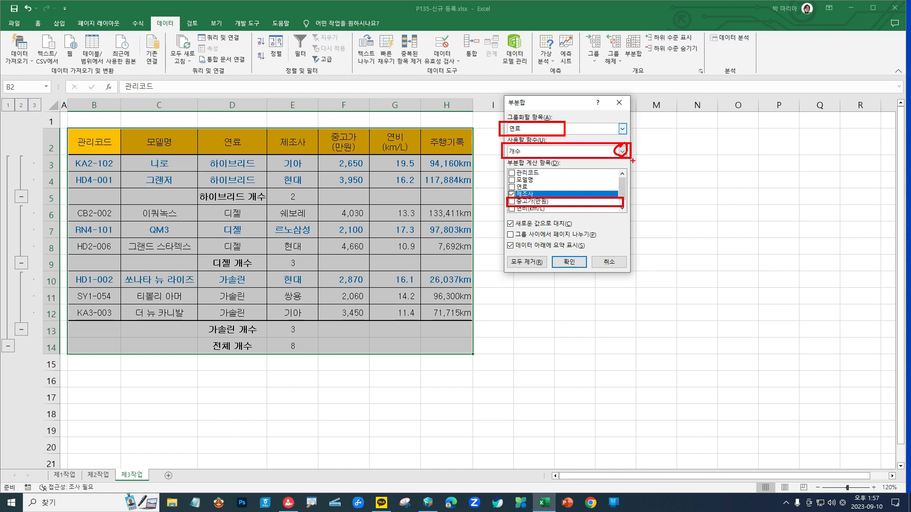
{"action": "key", "text": "Escape"}
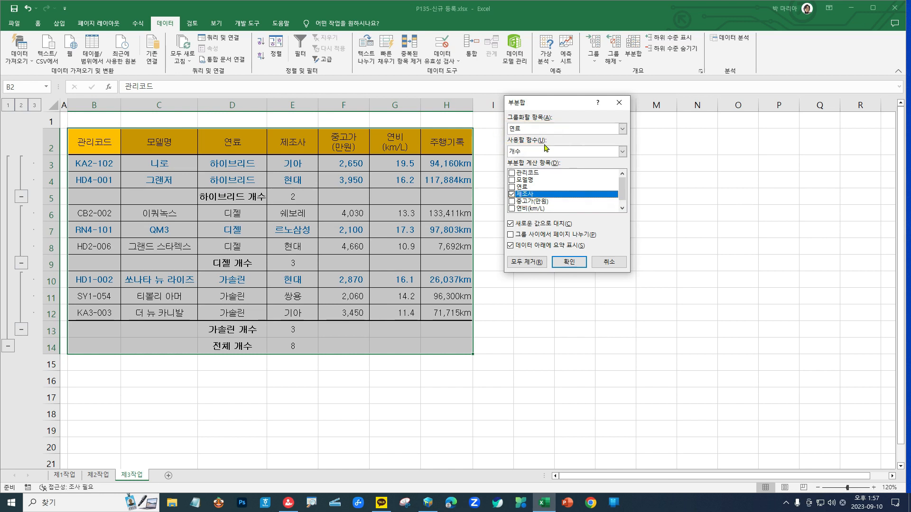
{"action": "left_click", "coordinate": [511, 196]}
{"action": "left_click", "coordinate": [511, 204]}
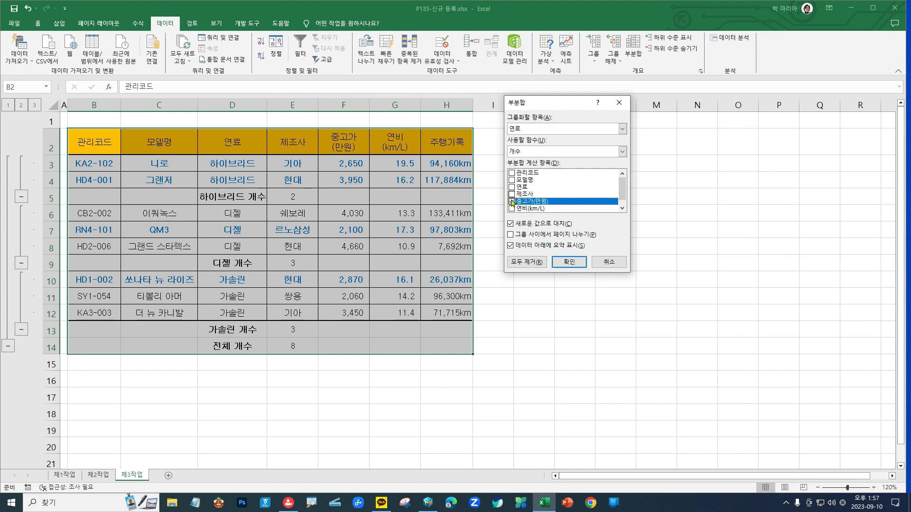
{"action": "left_click", "coordinate": [623, 152]}
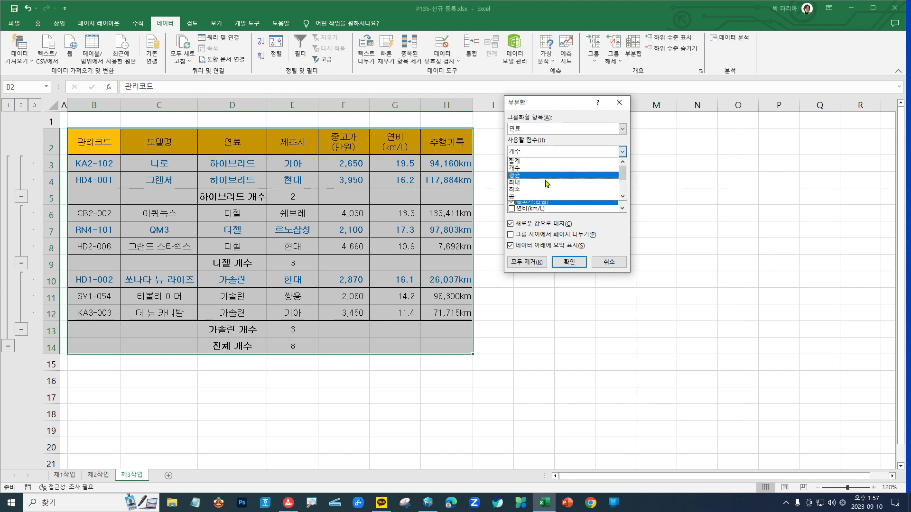
{"action": "left_click", "coordinate": [530, 176]}
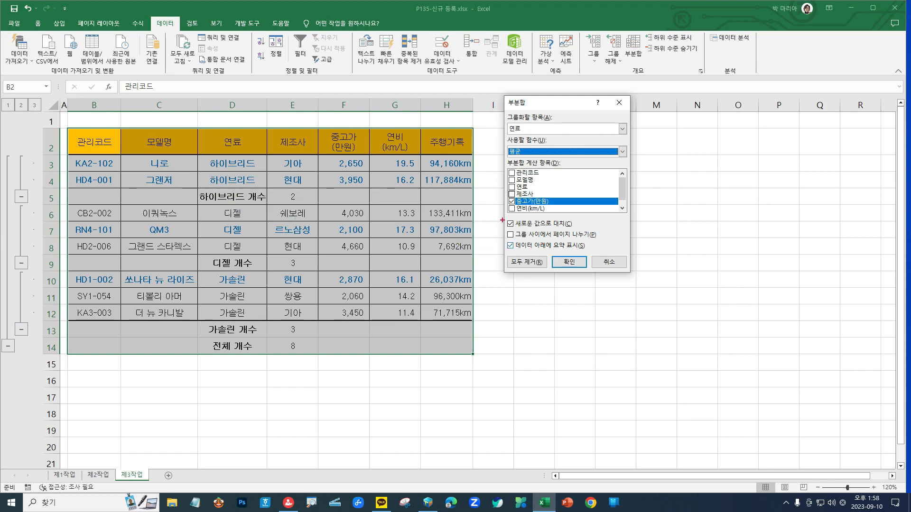
{"action": "mouse_move", "coordinate": [503, 215]}
{"action": "left_mouse_down"}
{"action": "mouse_move", "coordinate": [511, 224]}
{"action": "mouse_move", "coordinate": [627, 231]}
{"action": "left_mouse_up"}
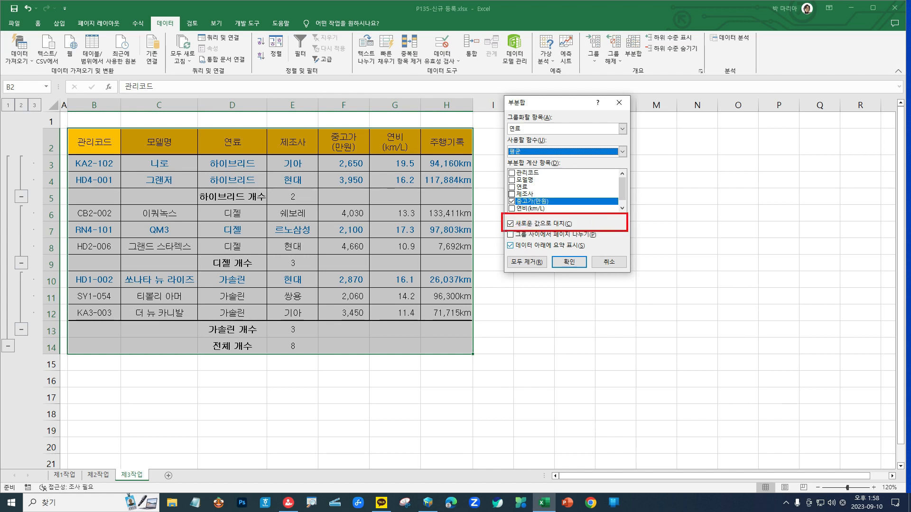
{"action": "left_click_drag", "start_coordinate": [508, 222], "coordinate": [514, 219]}
{"action": "key", "text": "Escape"}
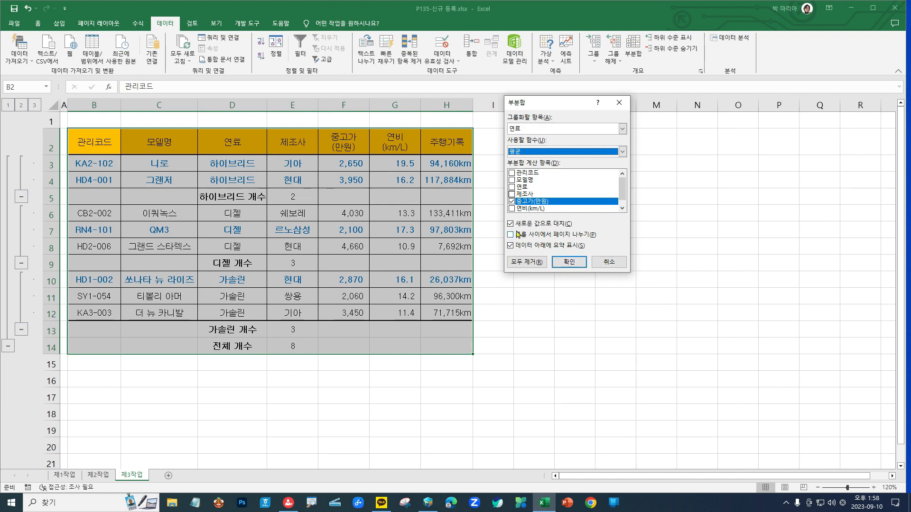
{"action": "left_click", "coordinate": [569, 262]}
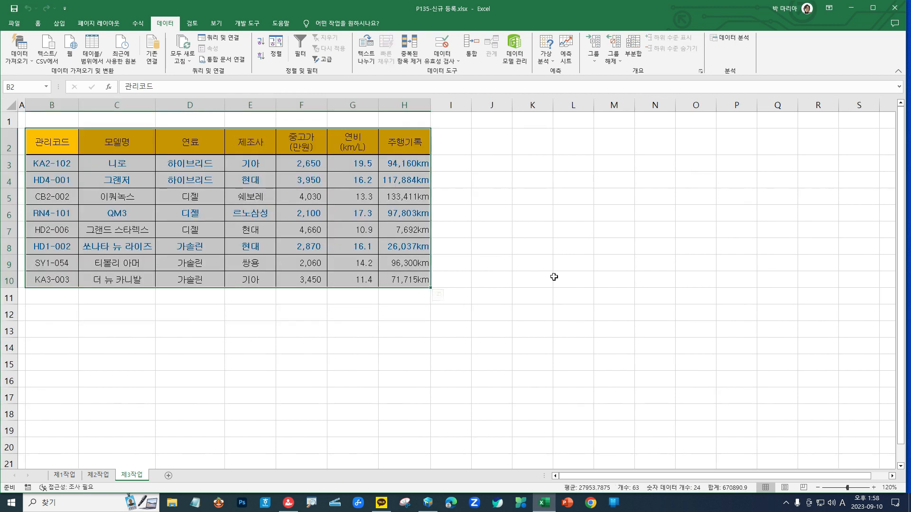
{"action": "left_click", "coordinate": [493, 264]}
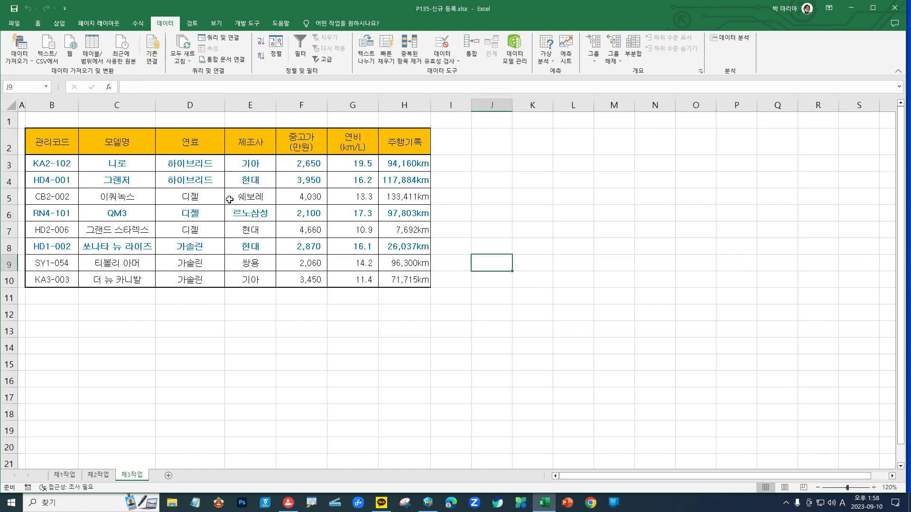
Subtotal the table from cell D3, grouped by 연료, using 개수 on 제조사 instead of 중고가(만원)
{"action": "left_click", "coordinate": [173, 166]}
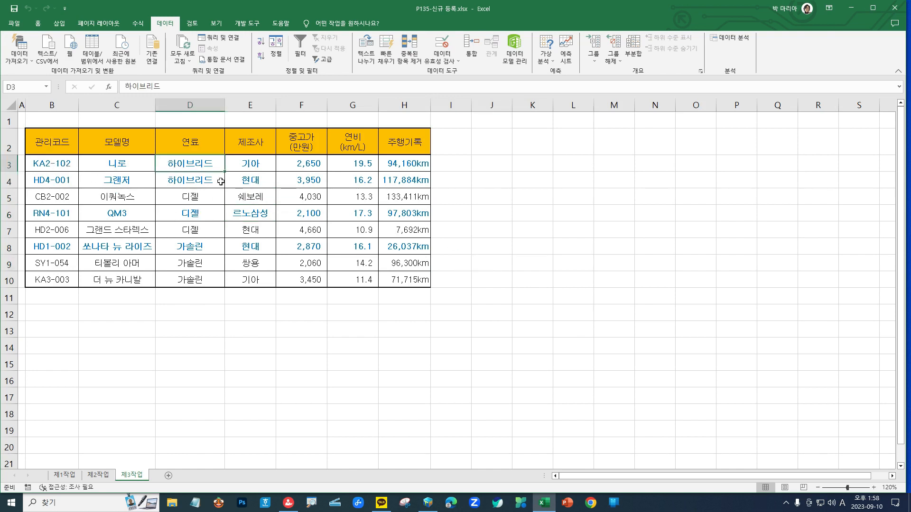
{"action": "left_click", "coordinate": [635, 59]}
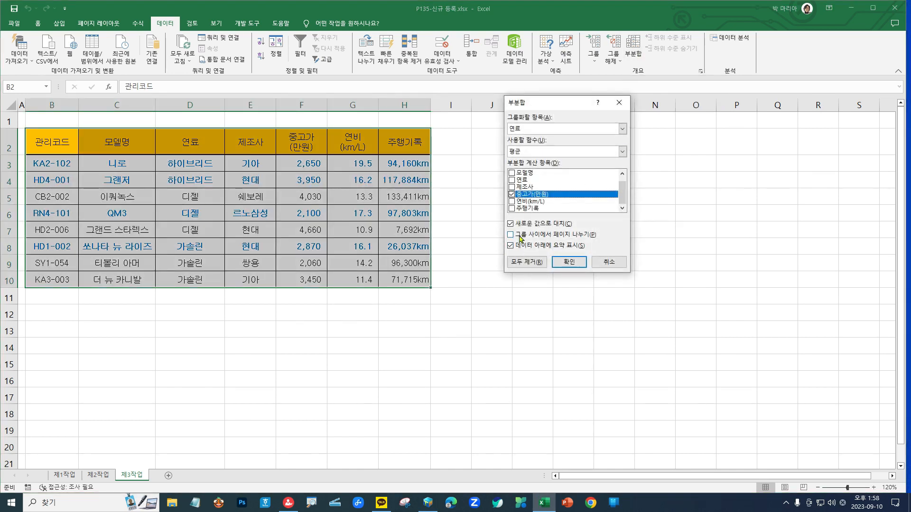
{"action": "left_click", "coordinate": [513, 195]}
{"action": "left_click", "coordinate": [512, 187]}
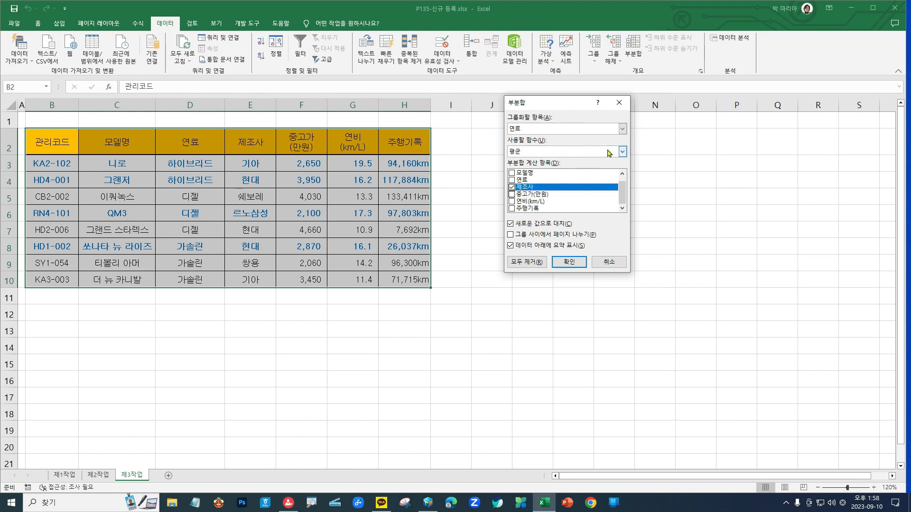
{"action": "left_click", "coordinate": [621, 151]}
{"action": "left_click", "coordinate": [515, 168]}
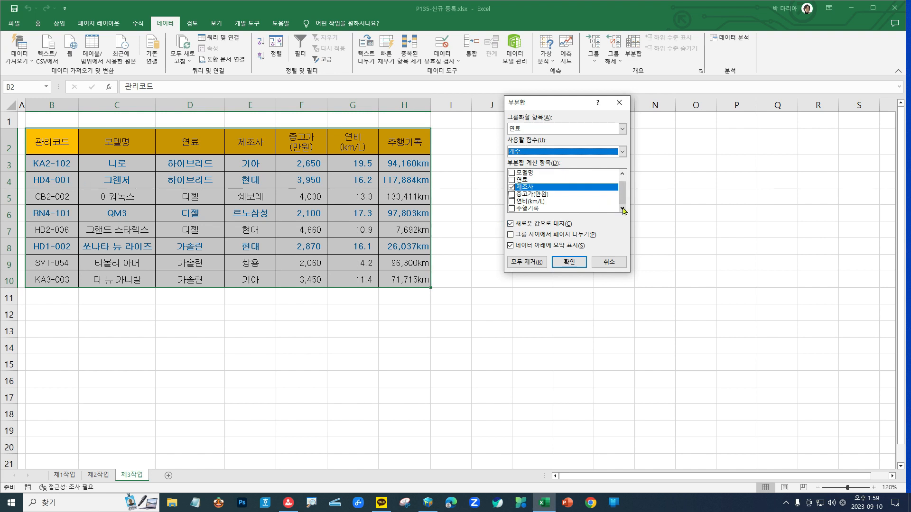
{"action": "left_click", "coordinate": [569, 262]}
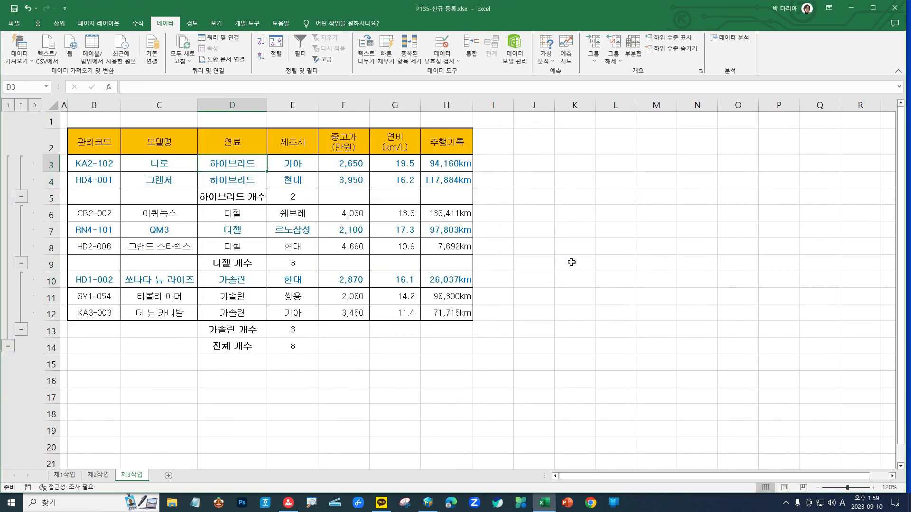
Add a second subtotal by 연료 with the 평균 of 중고가(만원), turning off 새로운 값으로 대치 to keep the count subtotals
{"action": "left_click", "coordinate": [634, 47]}
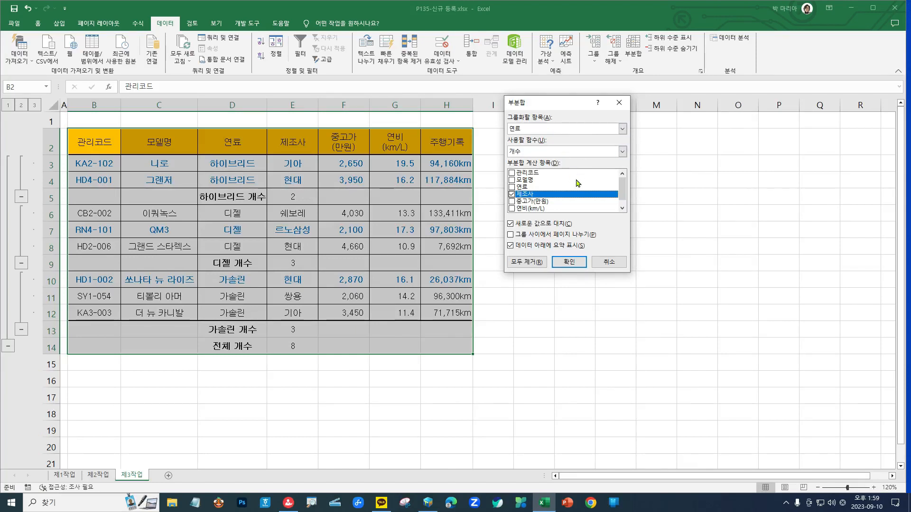
{"action": "left_click", "coordinate": [511, 195]}
{"action": "left_click", "coordinate": [511, 202]}
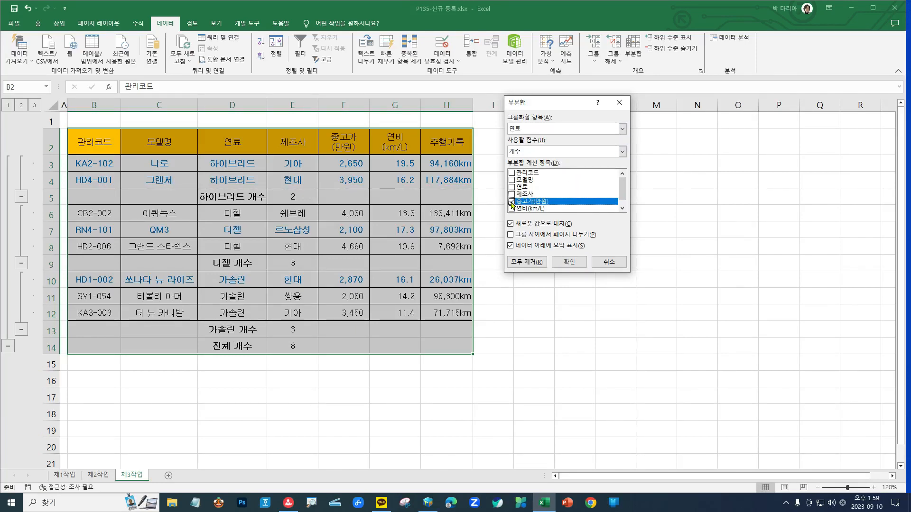
{"action": "left_click", "coordinate": [622, 151]}
{"action": "left_click", "coordinate": [521, 179]}
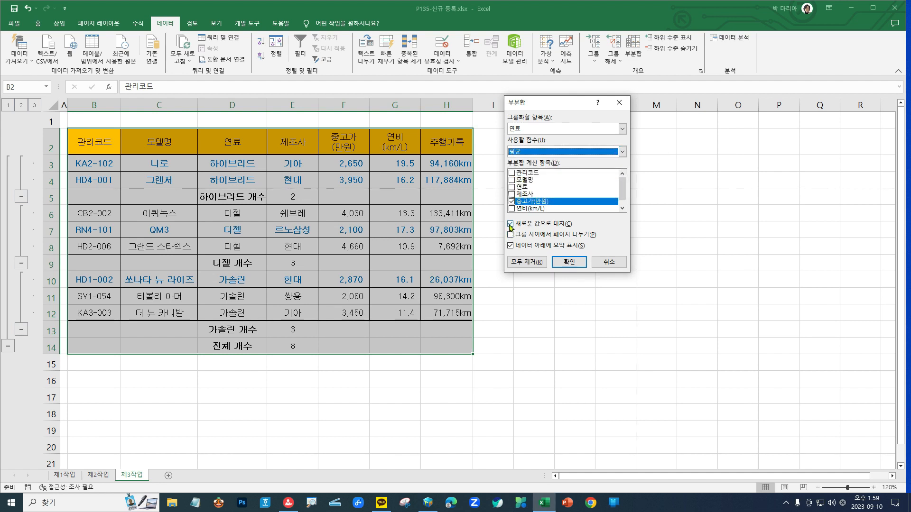
{"action": "left_click", "coordinate": [510, 224]}
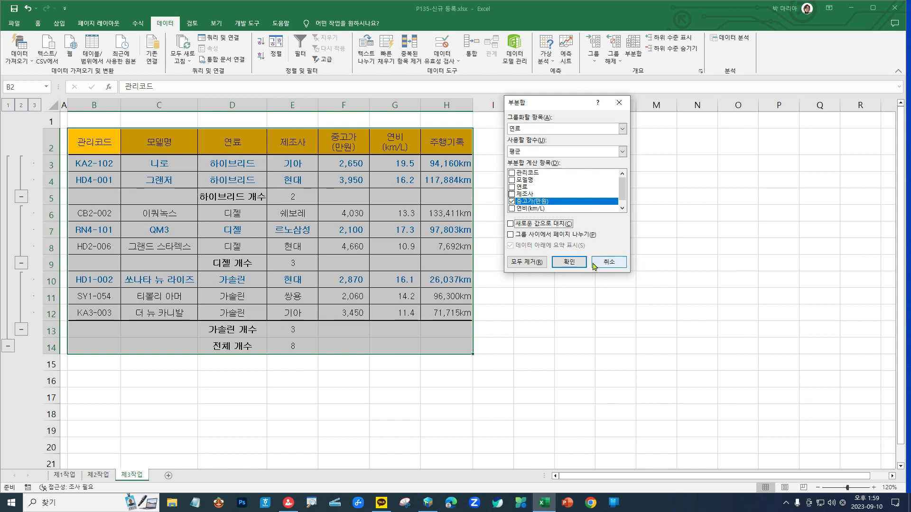
{"action": "left_click", "coordinate": [569, 262]}
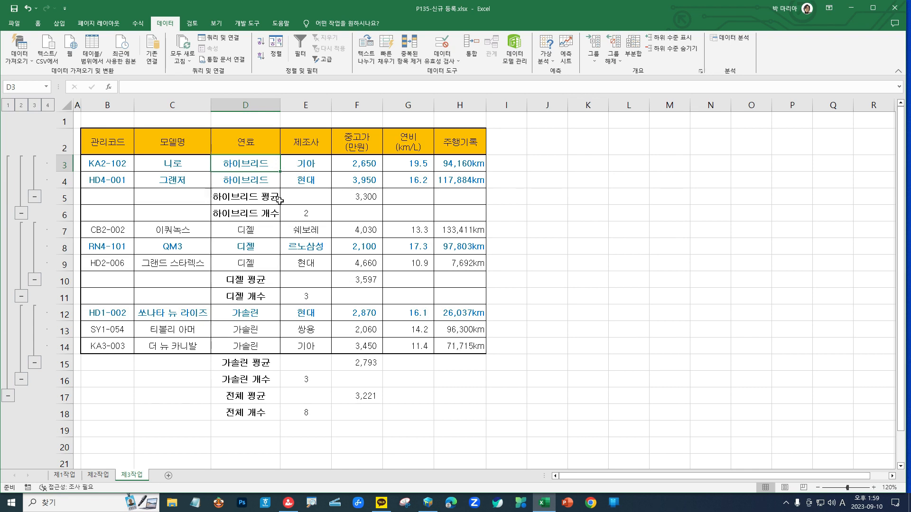
Remove all subtotals from the table and subtotal it again by 연료 with the 개수 of 제조사 only, turning on 새로운 값으로 대치
{"action": "left_click", "coordinate": [632, 50]}
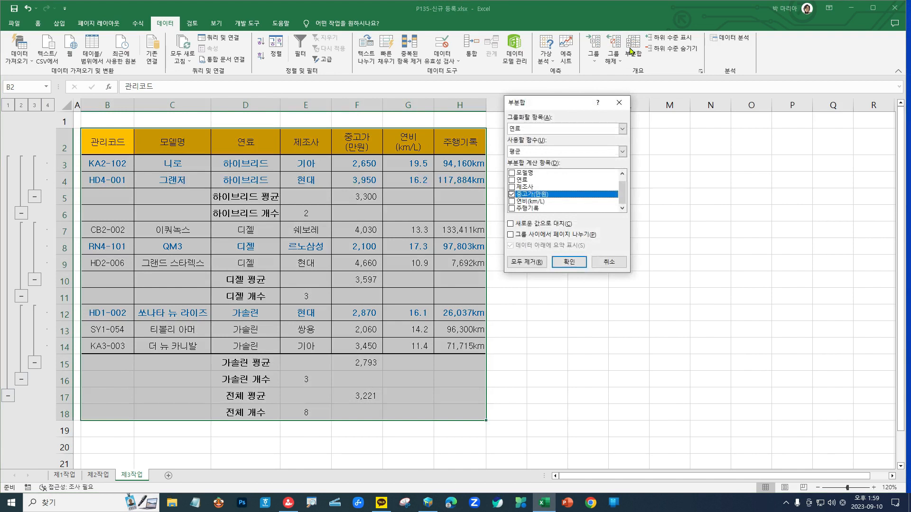
{"action": "left_click", "coordinate": [521, 262]}
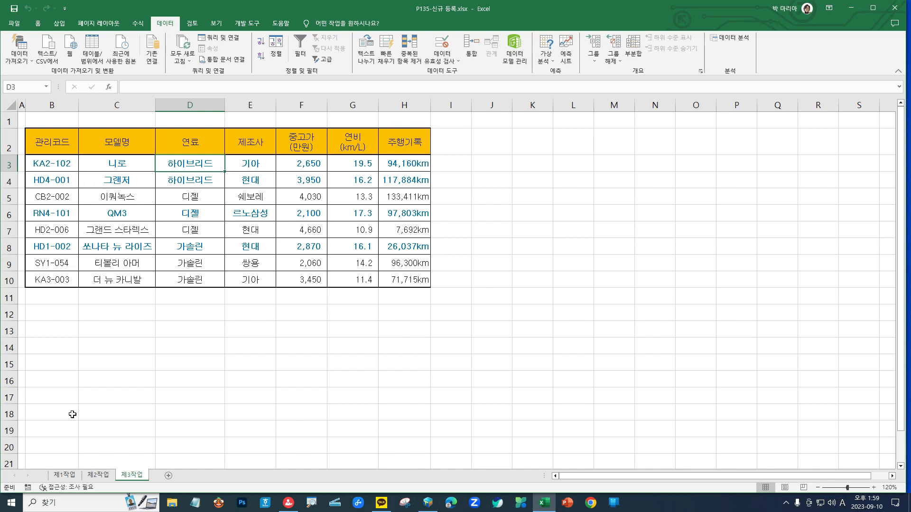
{"action": "left_click", "coordinate": [638, 60]}
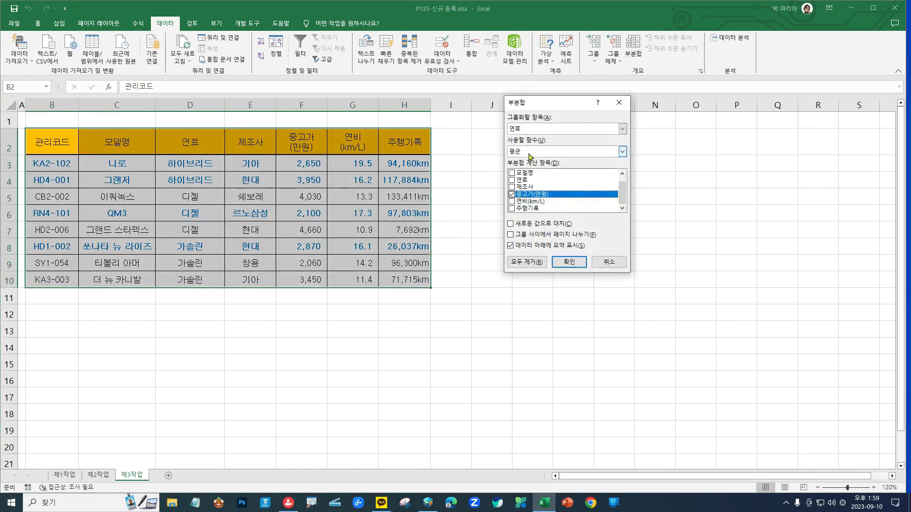
{"action": "left_click", "coordinate": [511, 194]}
{"action": "left_click", "coordinate": [512, 188]}
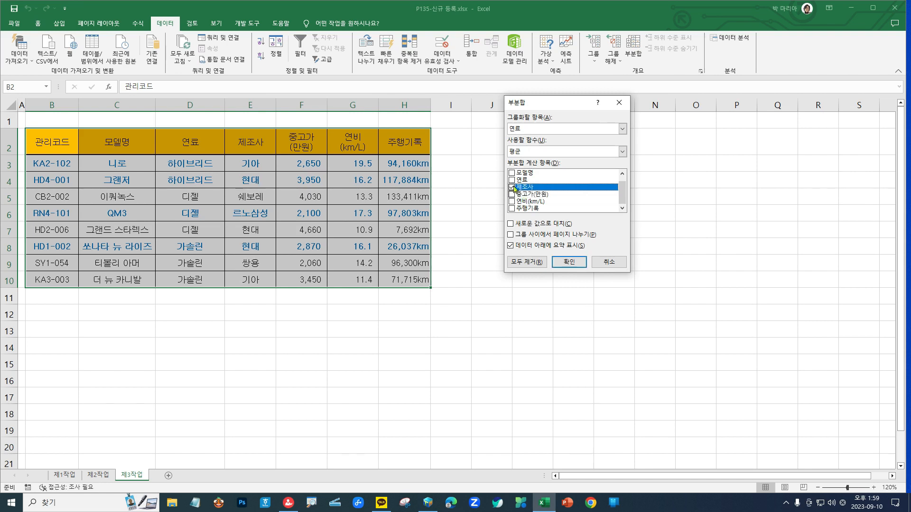
{"action": "left_click", "coordinate": [561, 152]}
{"action": "left_click", "coordinate": [526, 169]}
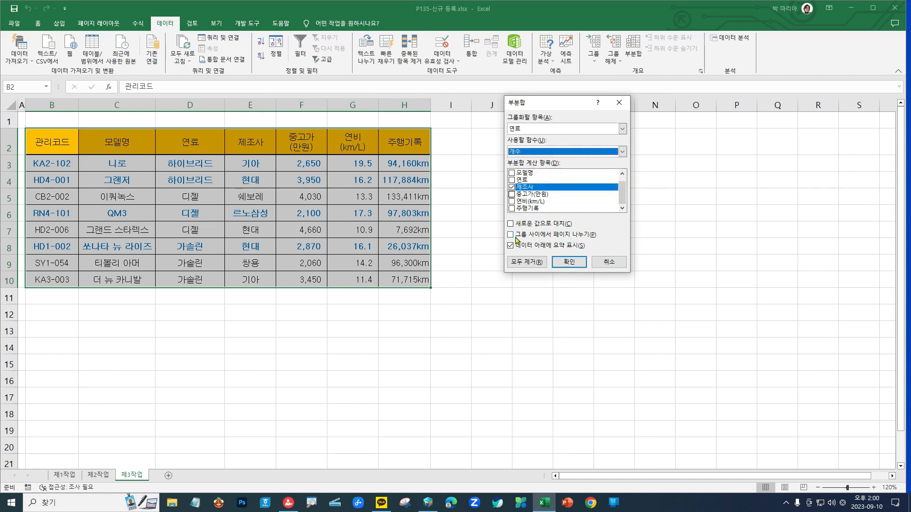
{"action": "left_click", "coordinate": [510, 223]}
{"action": "left_click", "coordinate": [576, 262]}
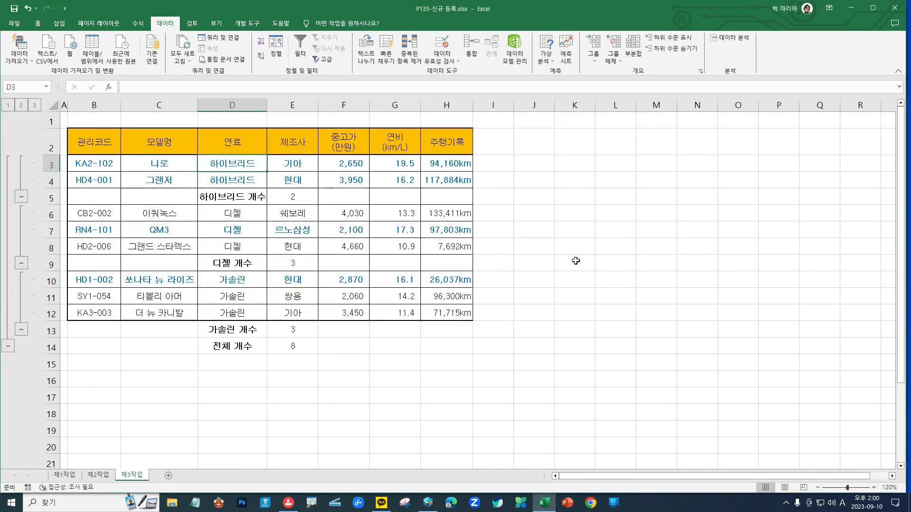
Nest a 평균 subtotal of 중고가(만원) by 연료 under the count subtotals, with 제조사 unticked and 새로운 값으로 대치 turned off
{"action": "left_click", "coordinate": [629, 44]}
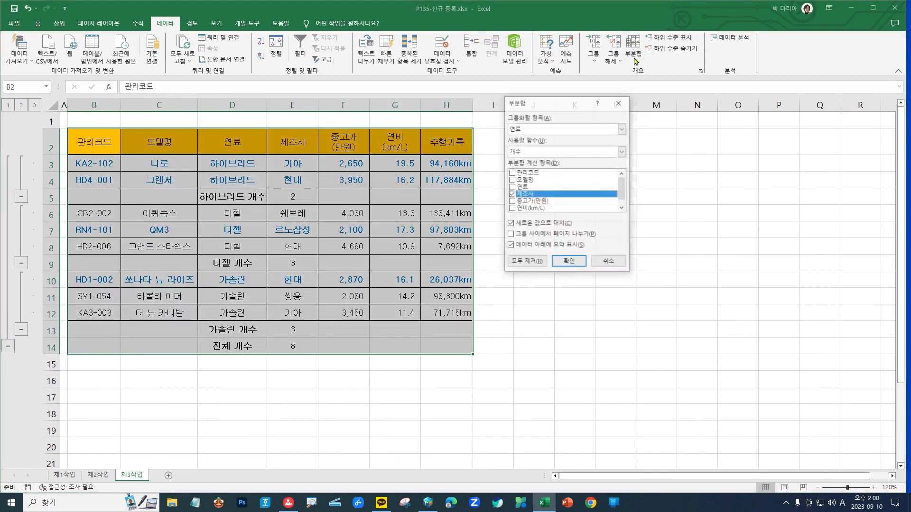
{"action": "left_click", "coordinate": [534, 153]}
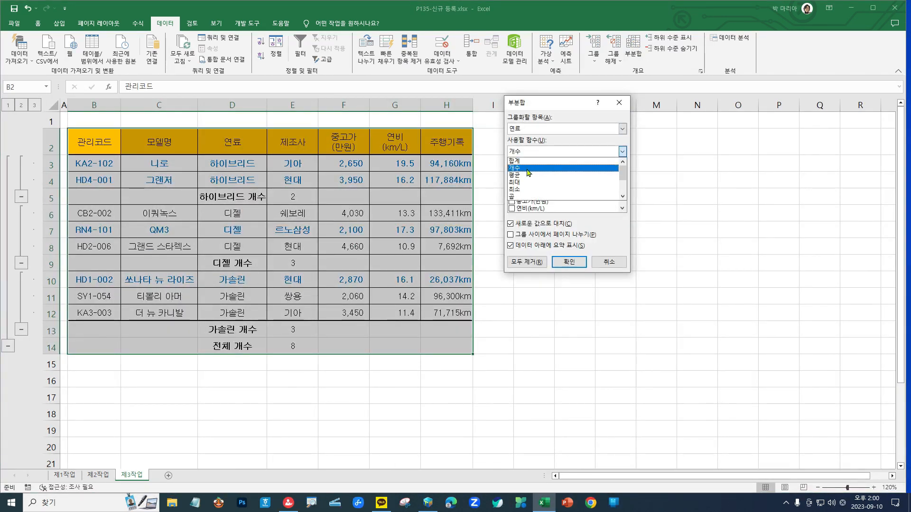
{"action": "left_click", "coordinate": [527, 175]}
{"action": "left_click", "coordinate": [512, 194]}
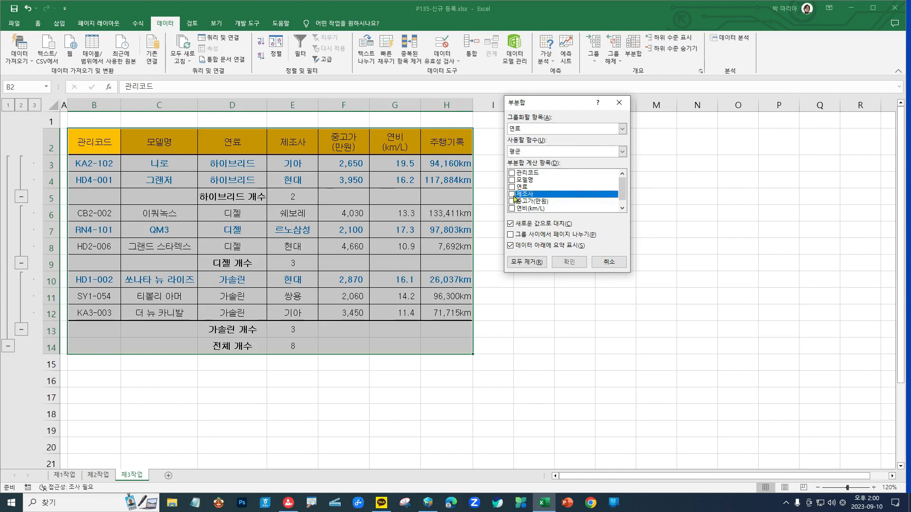
{"action": "left_click", "coordinate": [511, 201]}
{"action": "left_click", "coordinate": [511, 224]}
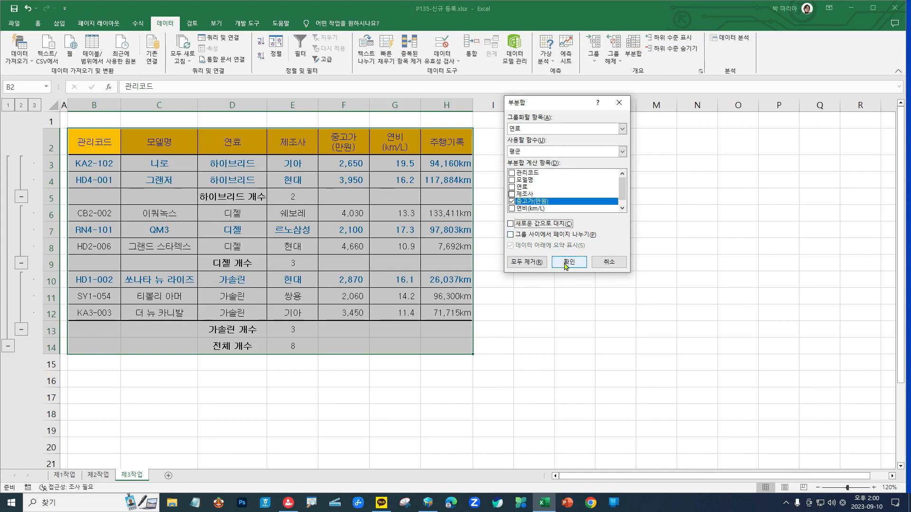
{"action": "left_click", "coordinate": [568, 262]}
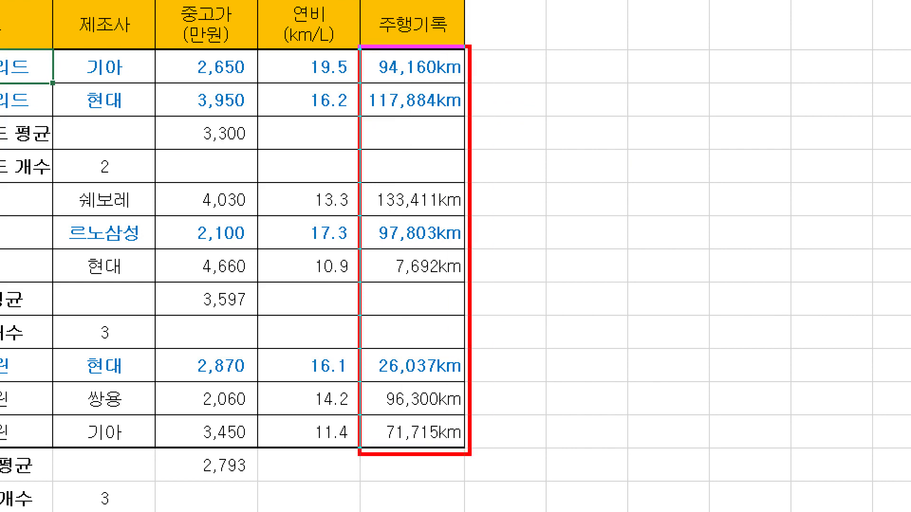
{"action": "mouse_move", "coordinate": [423, 126]}
{"action": "left_mouse_down"}
{"action": "mouse_move", "coordinate": [417, 186]}
{"action": "mouse_move", "coordinate": [401, 131]}
{"action": "left_mouse_up"}
{"action": "mouse_move", "coordinate": [419, 295]}
{"action": "left_mouse_down"}
{"action": "mouse_move", "coordinate": [448, 327]}
{"action": "mouse_move", "coordinate": [396, 284]}
{"action": "left_mouse_up"}
{"action": "key", "text": "Escape"}
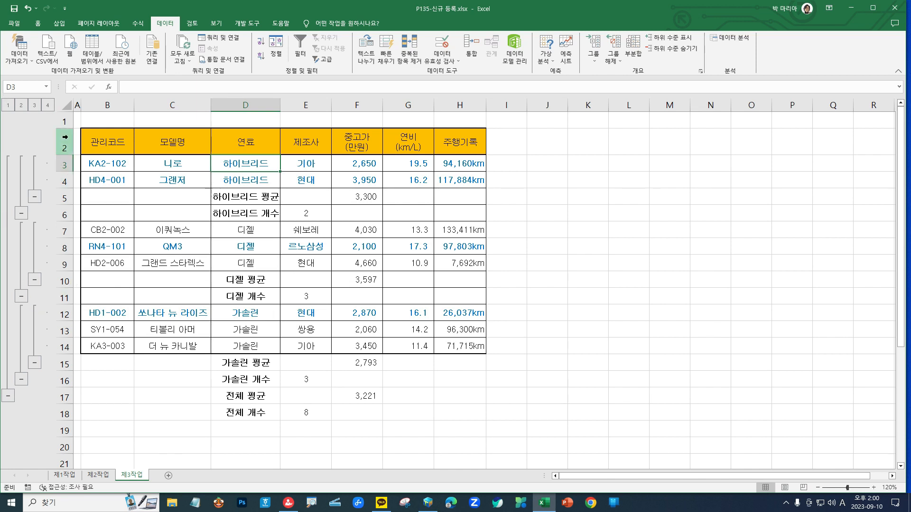
Clear the outline grouping from the subtotaled table on the 제3작업 sheet, keeping the subtotal rows
{"action": "left_click", "coordinate": [621, 61]}
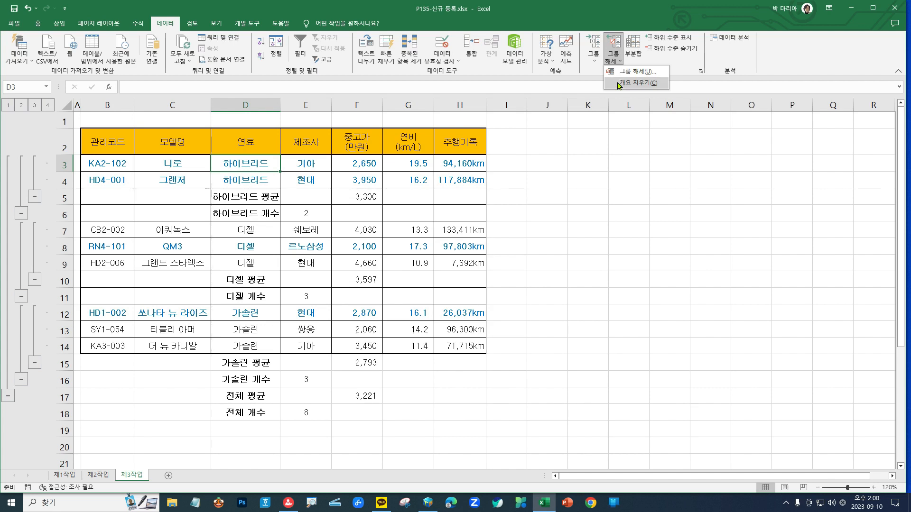
{"action": "left_click", "coordinate": [637, 83]}
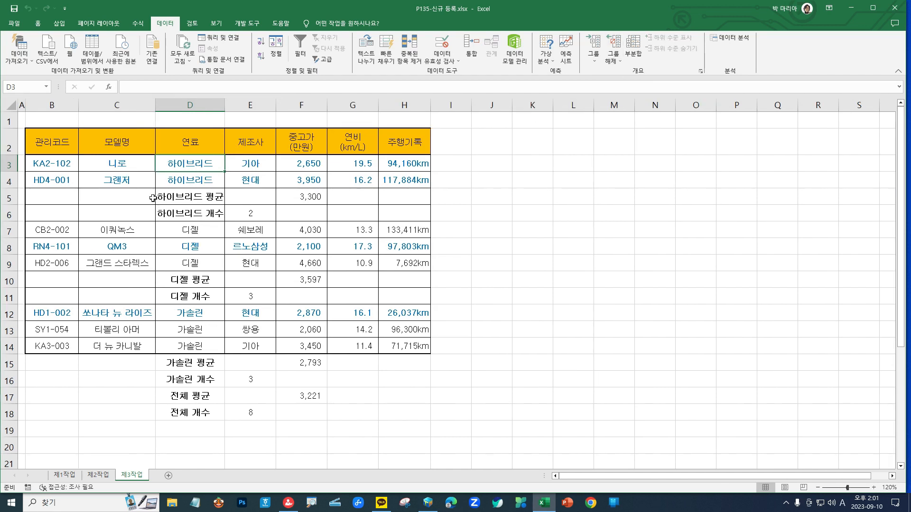